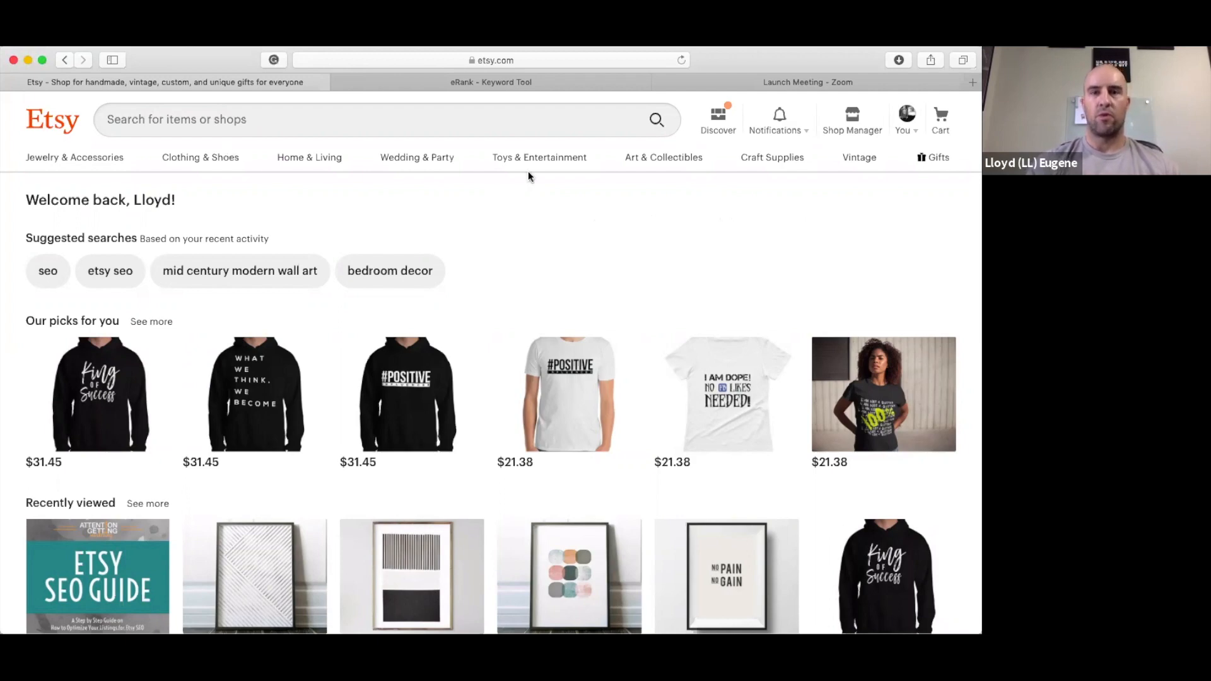
Step: Enter "wood shelf" in the Etsy search to view its autocomplete suggestions
{"action": "left_click", "coordinate": [229, 126]}
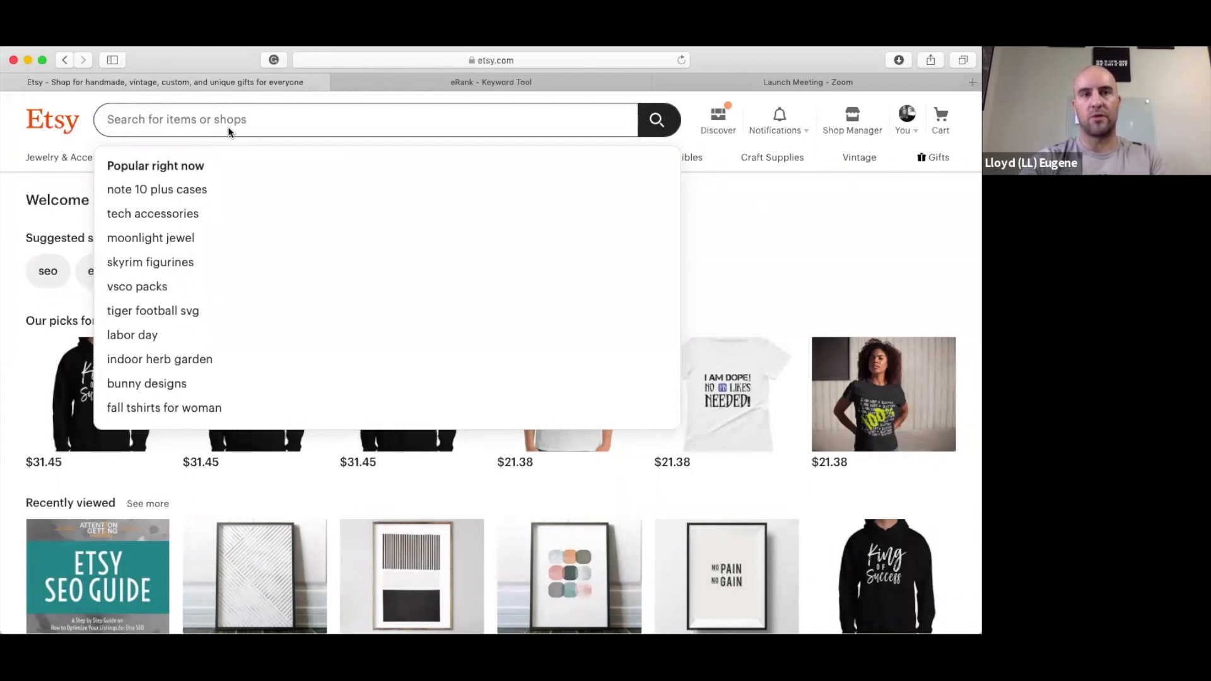
{"action": "type", "text": "wood s"}
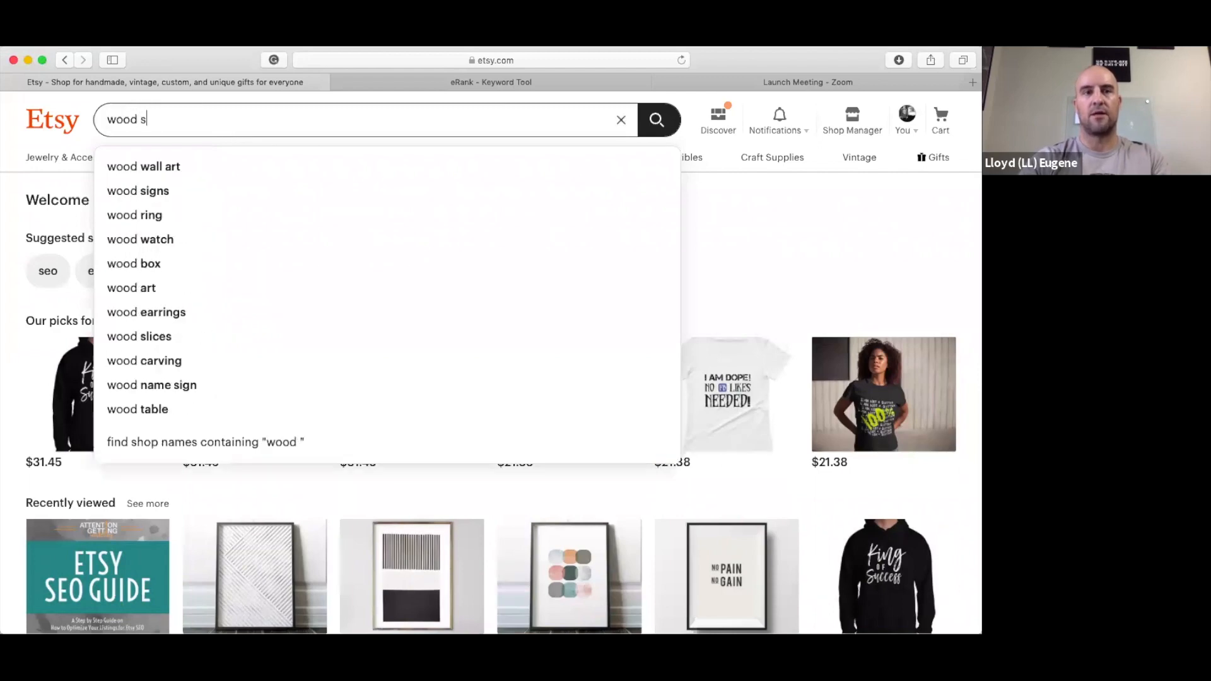
{"action": "type", "text": "helf"}
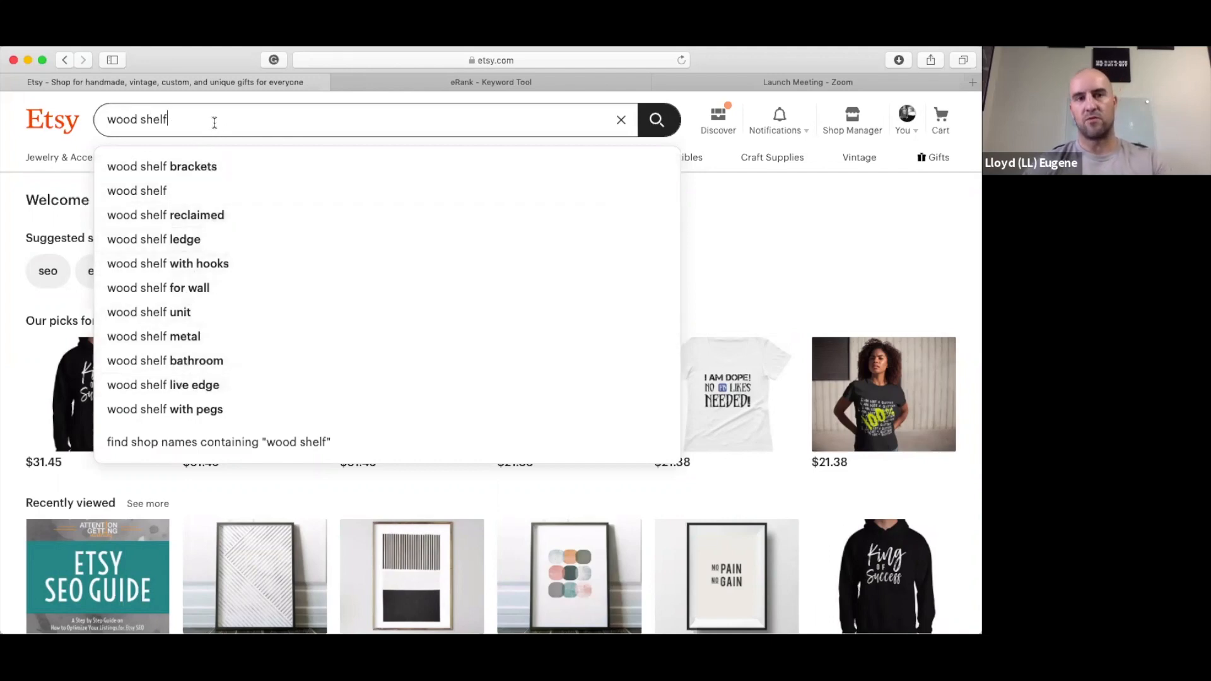
Step: Replace the search text with "canvas art" to view its suggestions, then clear the search
{"action": "key", "text": "BackSpace"}
{"action": "key", "text": "BackSpace"}
{"action": "key", "text": "BackSpace"}
{"action": "key", "text": "BackSpace"}
{"action": "key", "text": "BackSpace"}
{"action": "key", "text": "BackSpace"}
{"action": "key", "text": "BackSpace"}
{"action": "key", "text": "BackSpace"}
{"action": "key", "text": "BackSpace"}
{"action": "key", "text": "BackSpace"}
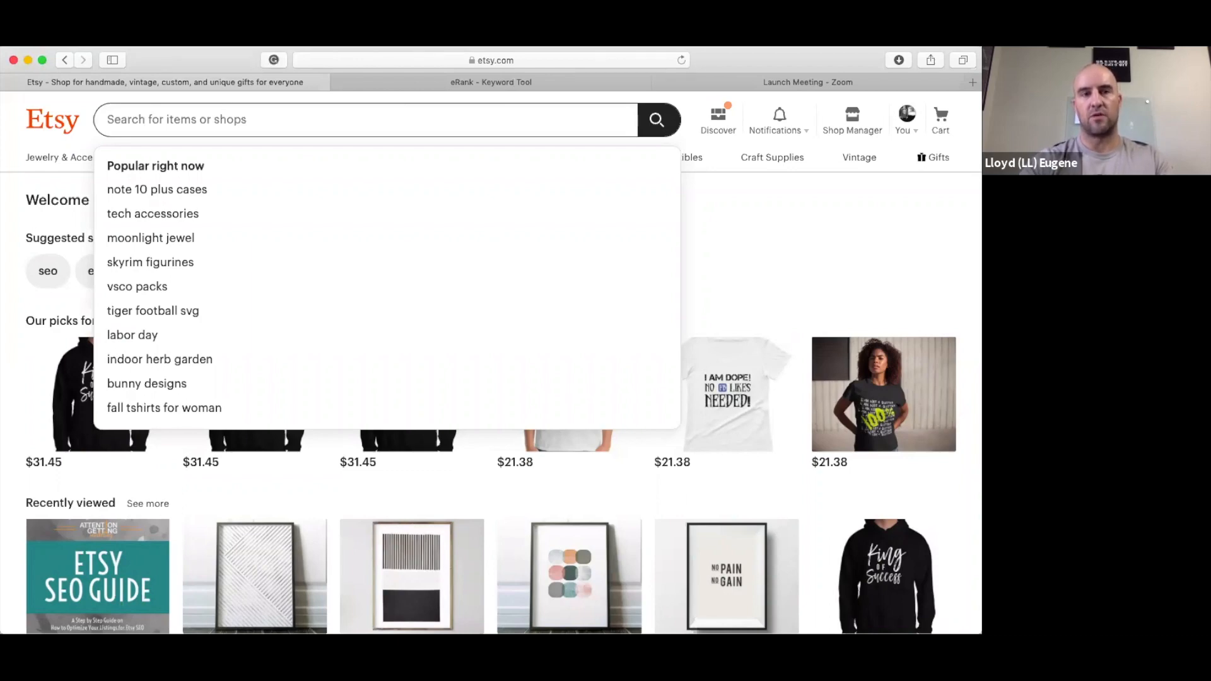
{"action": "type", "text": "canvas art"}
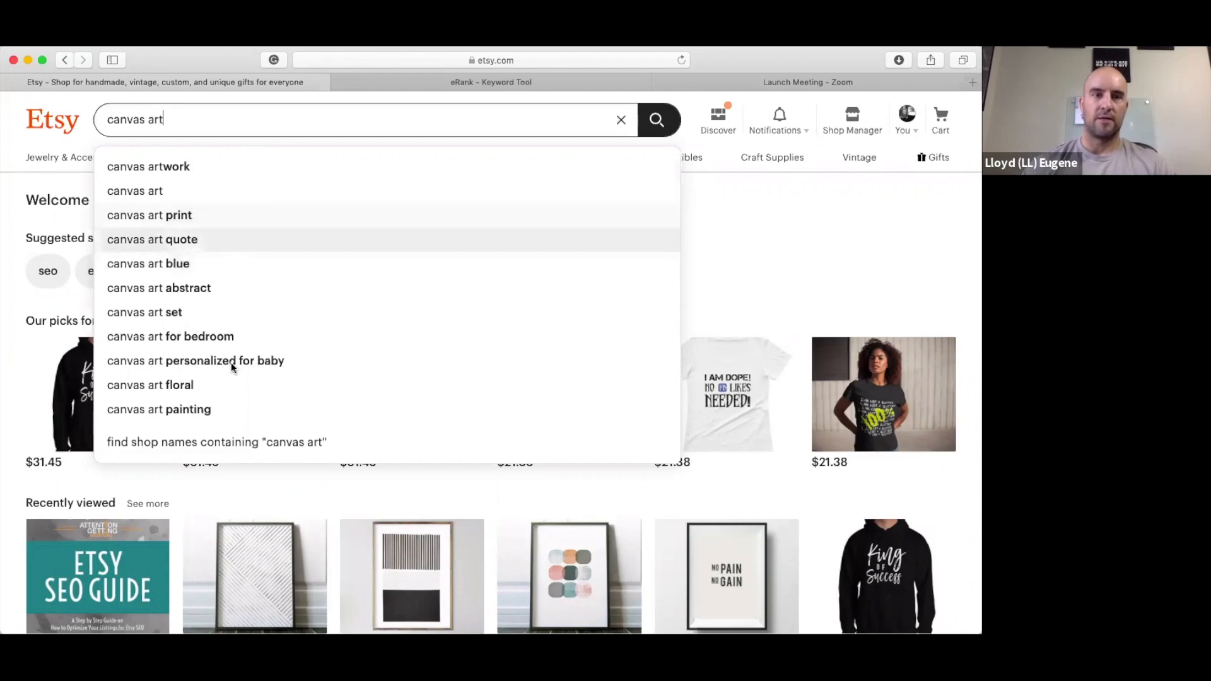
{"action": "scroll", "coordinate": [203, 379], "scroll_direction": "down", "scroll_amount": 1}
{"action": "scroll", "coordinate": [202, 382], "scroll_direction": "down", "scroll_amount": 3}
{"action": "scroll", "coordinate": [252, 335], "scroll_direction": "up", "scroll_amount": 4}
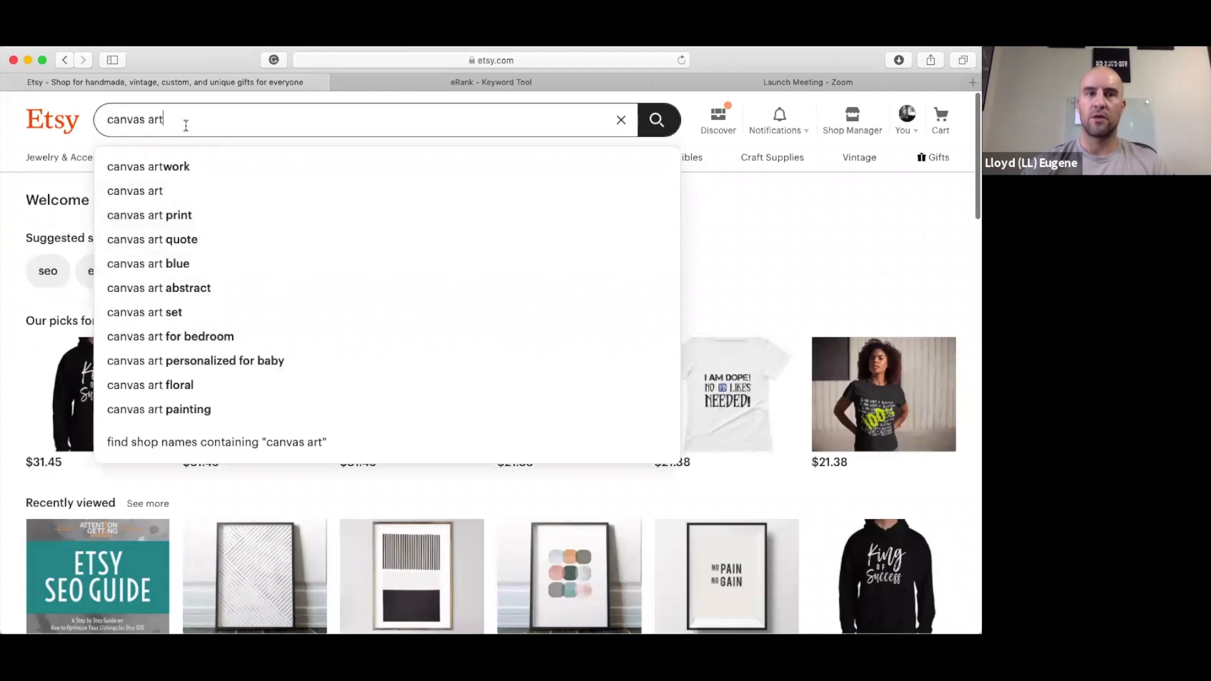
{"action": "left_click_drag", "start_coordinate": [183, 120], "coordinate": [87, 140]}
{"action": "key", "text": "BackSpace"}
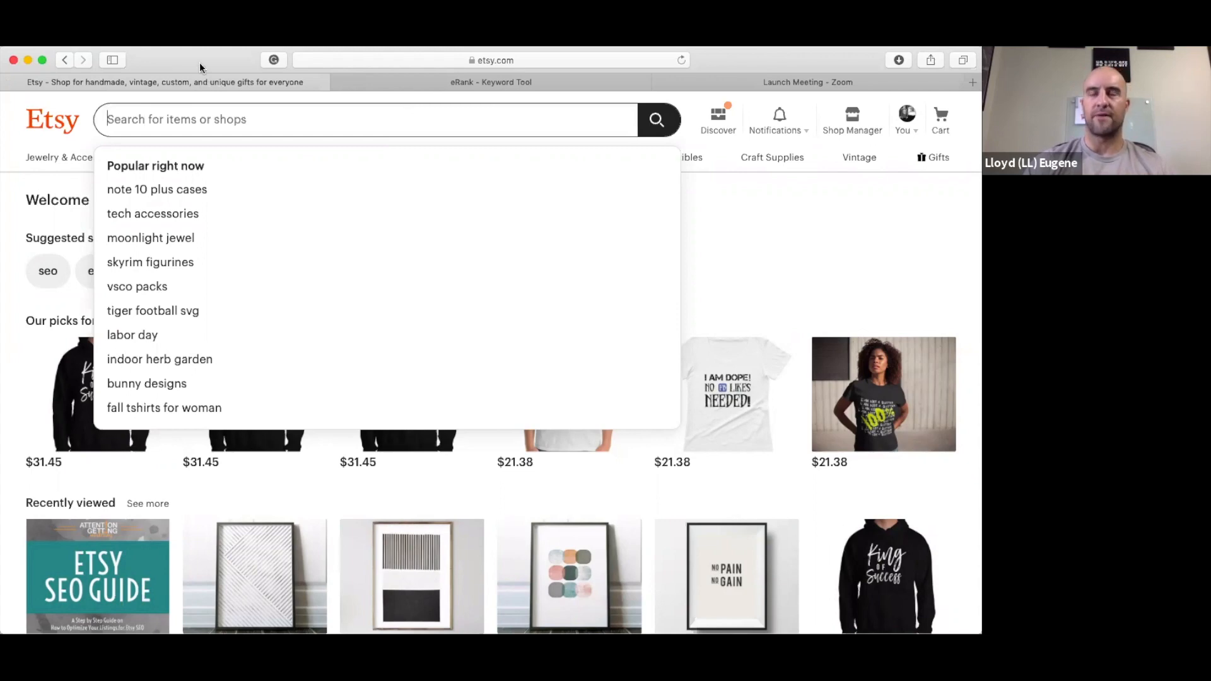
Step: Switch to the eRank Keyword Tool and run a keyword search for "wood shelf"
{"action": "left_click", "coordinate": [366, 86]}
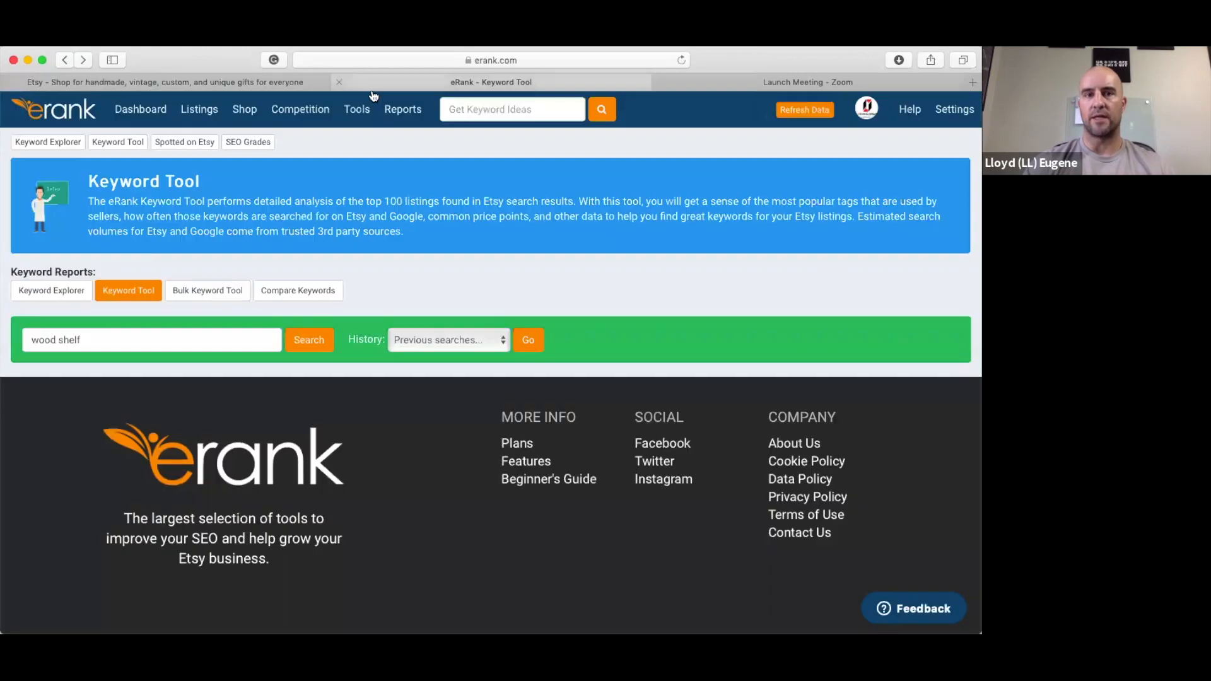
{"action": "scroll", "coordinate": [284, 303], "scroll_direction": "up", "scroll_amount": 1}
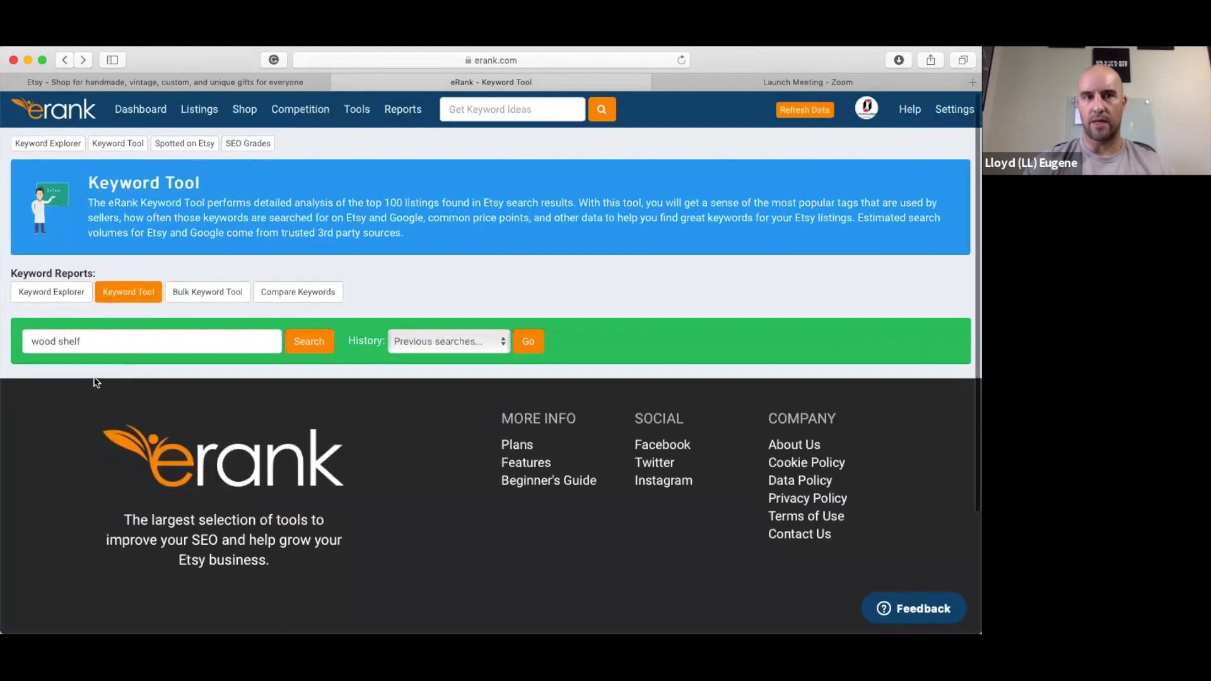
{"action": "triple_click", "coordinate": [125, 340]}
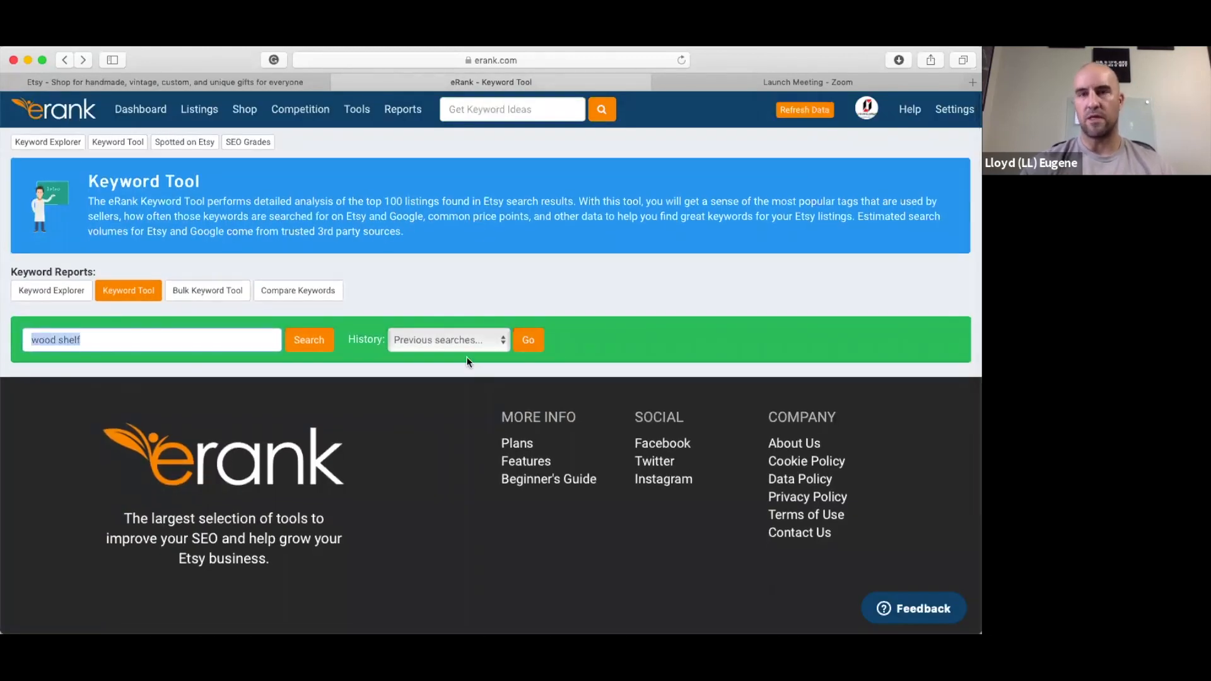
{"action": "key", "text": "BackSpace"}
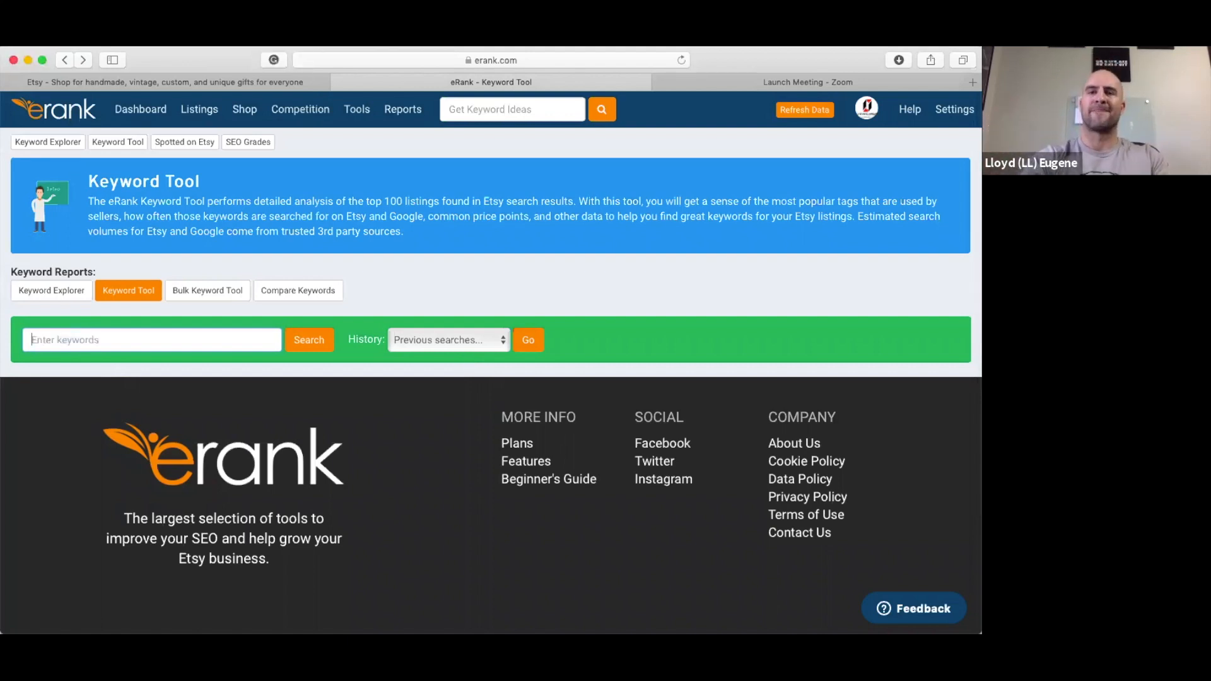
{"action": "type", "text": "woo"}
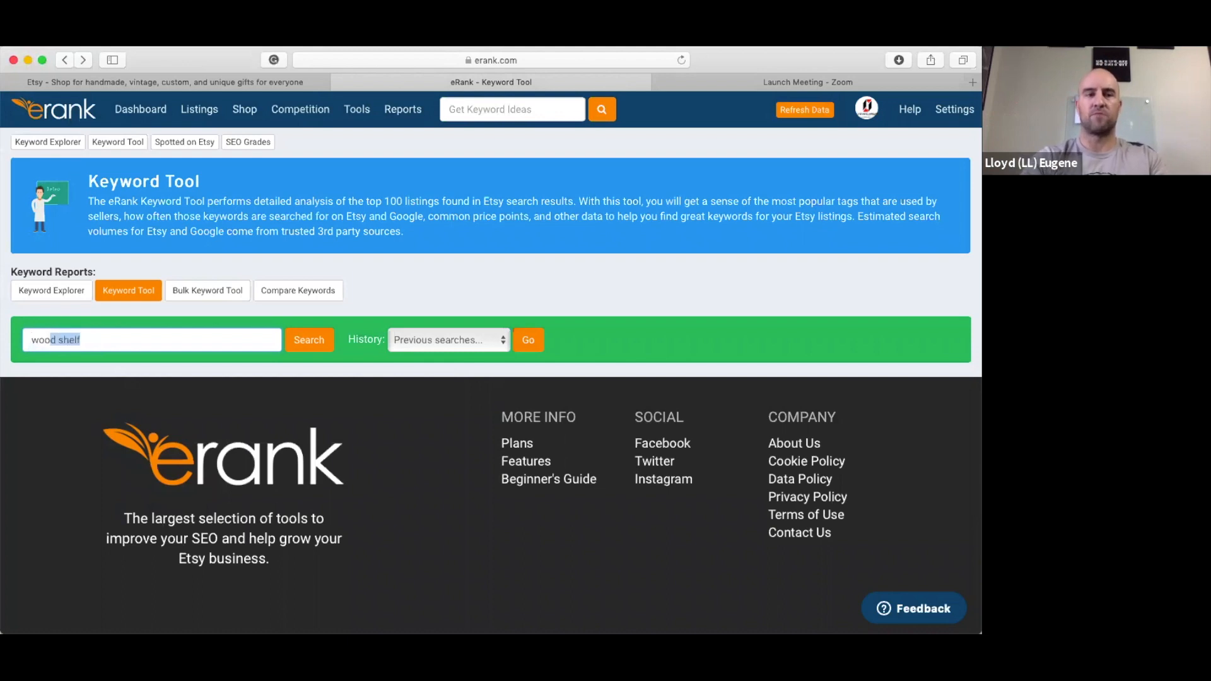
{"action": "type", "text": "d shelf"}
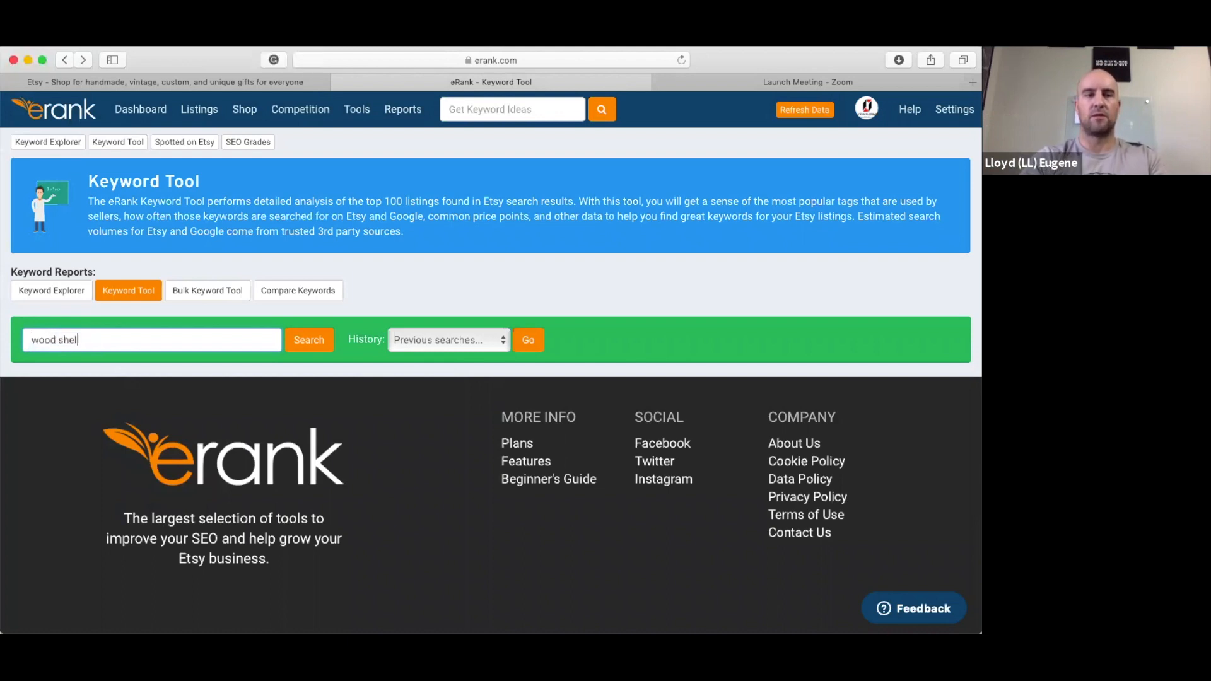
{"action": "key", "text": "Return"}
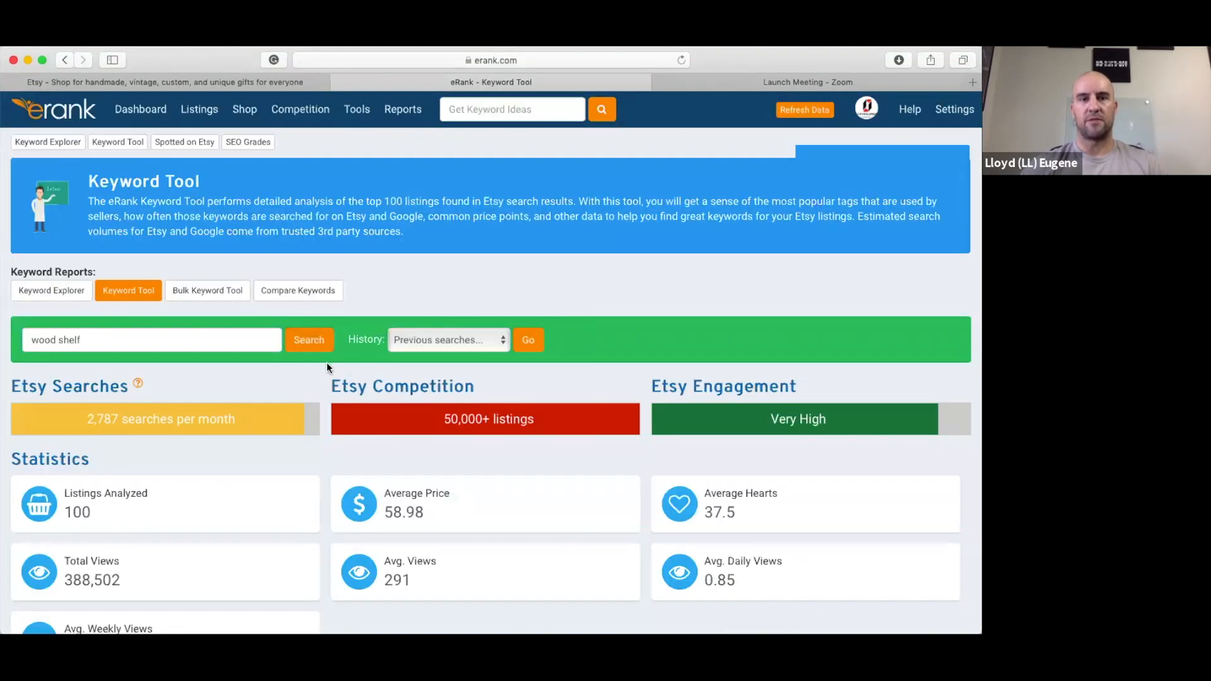
Step: Examine the report's search trends, most popular tags, and the searches, competition and engagement of the most frequently used tags
{"action": "scroll", "coordinate": [327, 368], "scroll_direction": "down", "scroll_amount": 3}
{"action": "scroll", "coordinate": [325, 364], "scroll_direction": "down", "scroll_amount": 10}
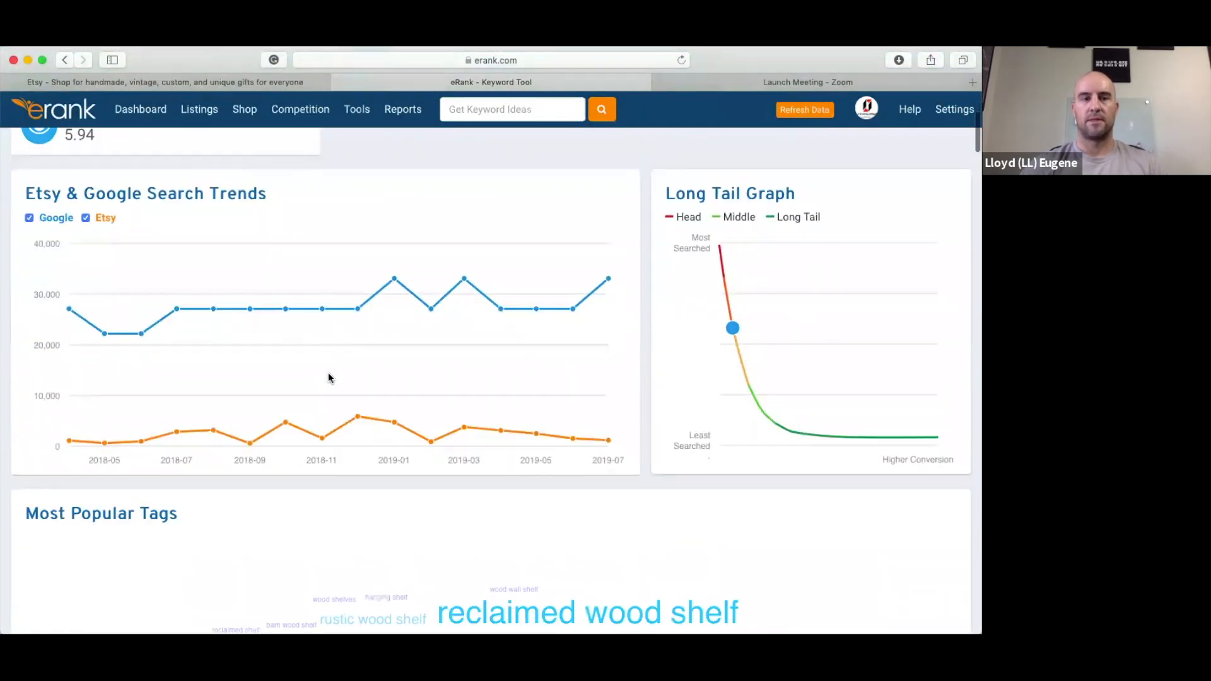
{"action": "scroll", "coordinate": [328, 379], "scroll_direction": "down", "scroll_amount": 8}
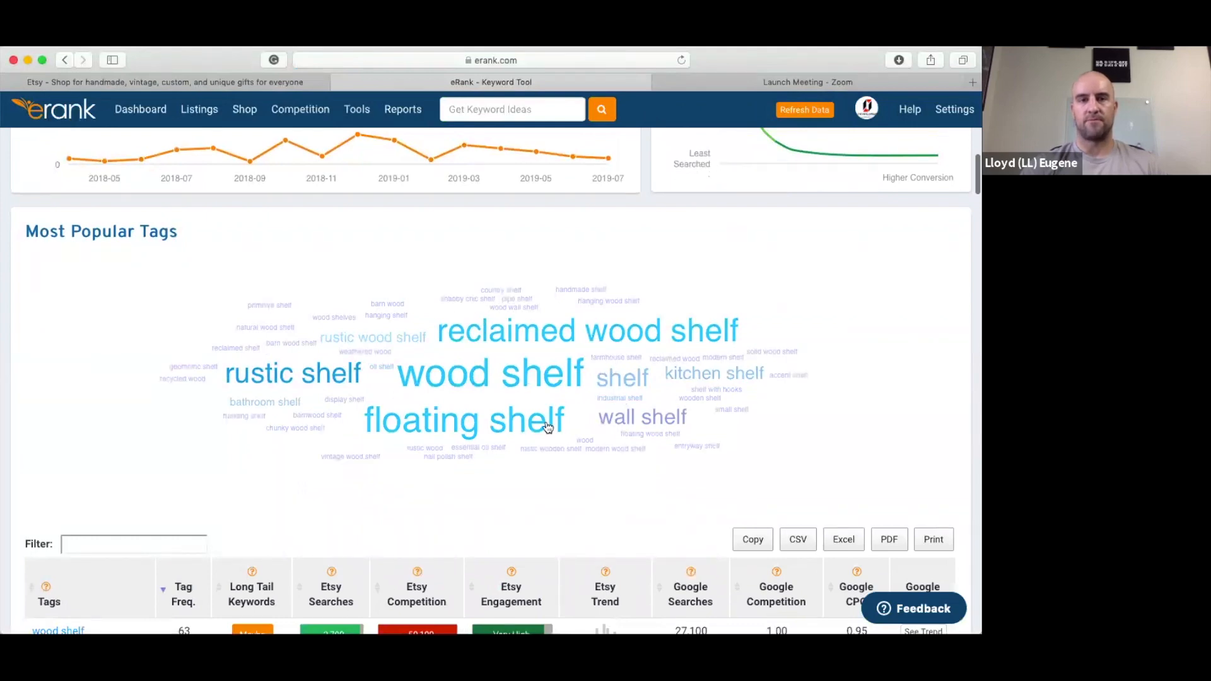
{"action": "scroll", "coordinate": [313, 206], "scroll_direction": "down", "scroll_amount": 2}
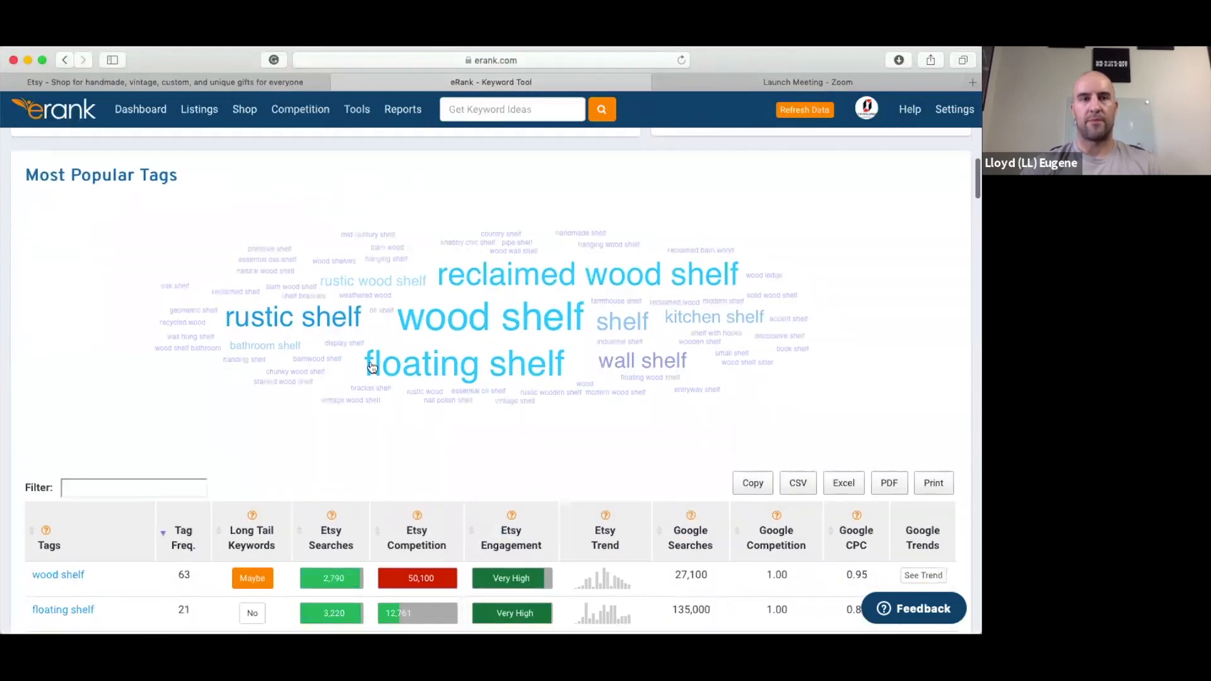
{"action": "scroll", "coordinate": [306, 351], "scroll_direction": "down", "scroll_amount": 4}
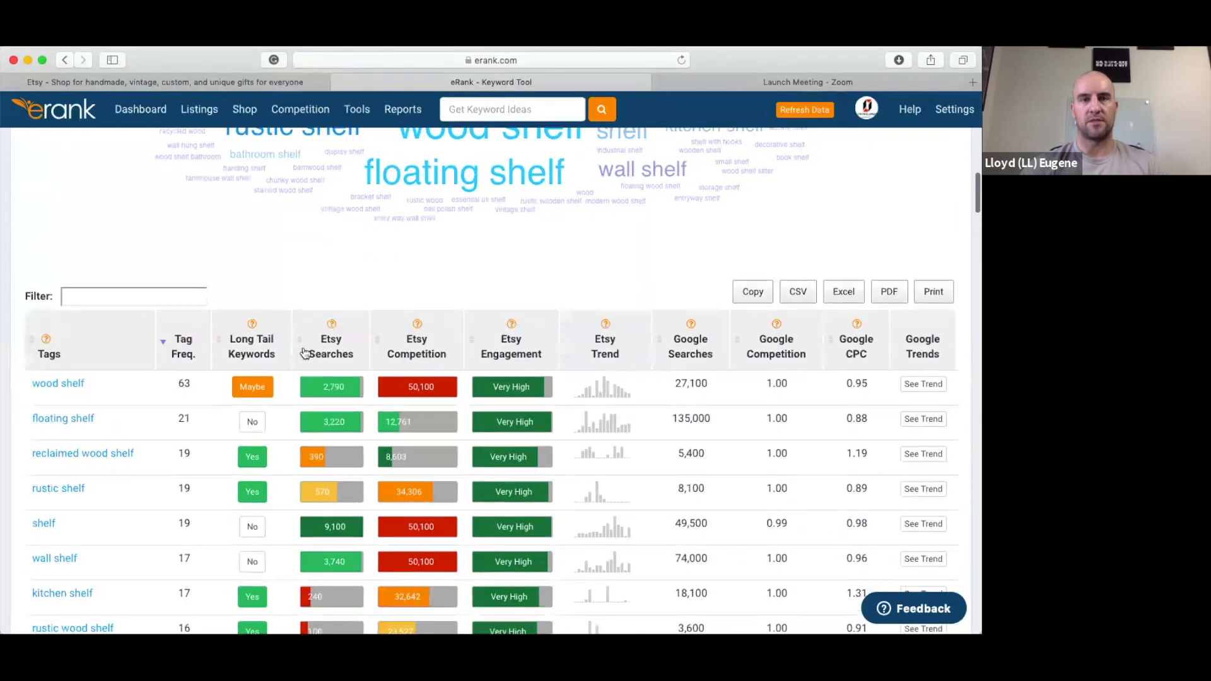
{"action": "scroll", "coordinate": [304, 352], "scroll_direction": "down", "scroll_amount": 2}
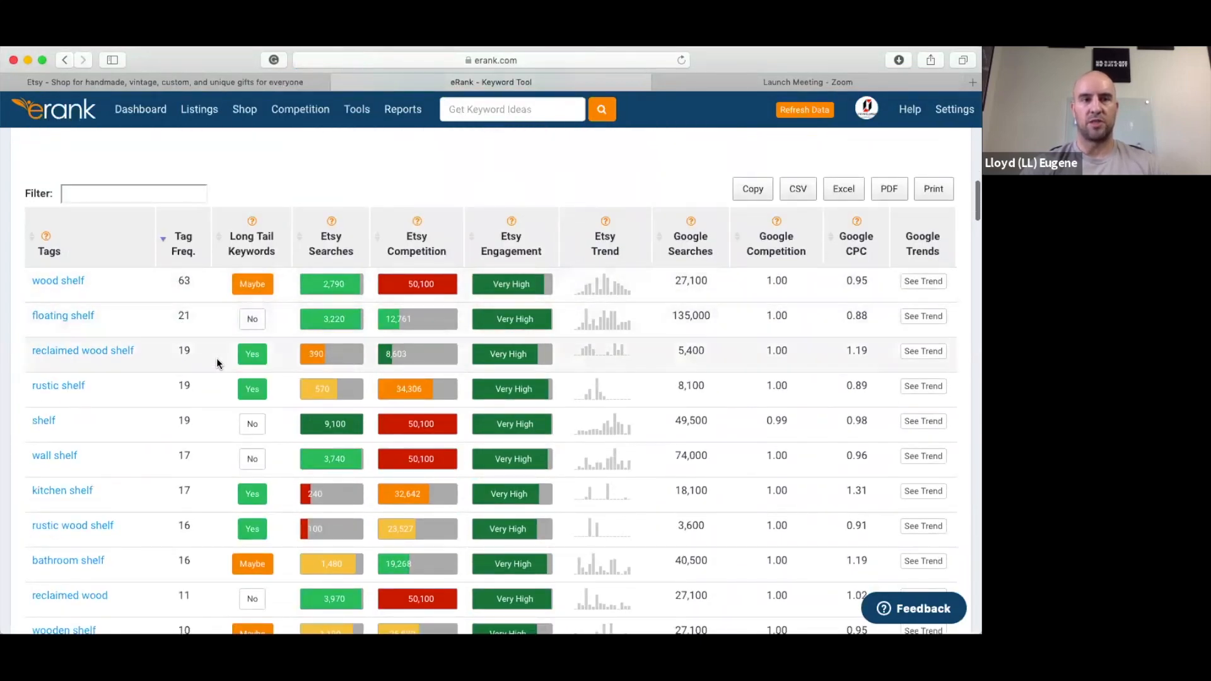
{"action": "scroll", "coordinate": [199, 362], "scroll_direction": "up", "scroll_amount": 1}
{"action": "scroll", "coordinate": [214, 364], "scroll_direction": "down", "scroll_amount": 2}
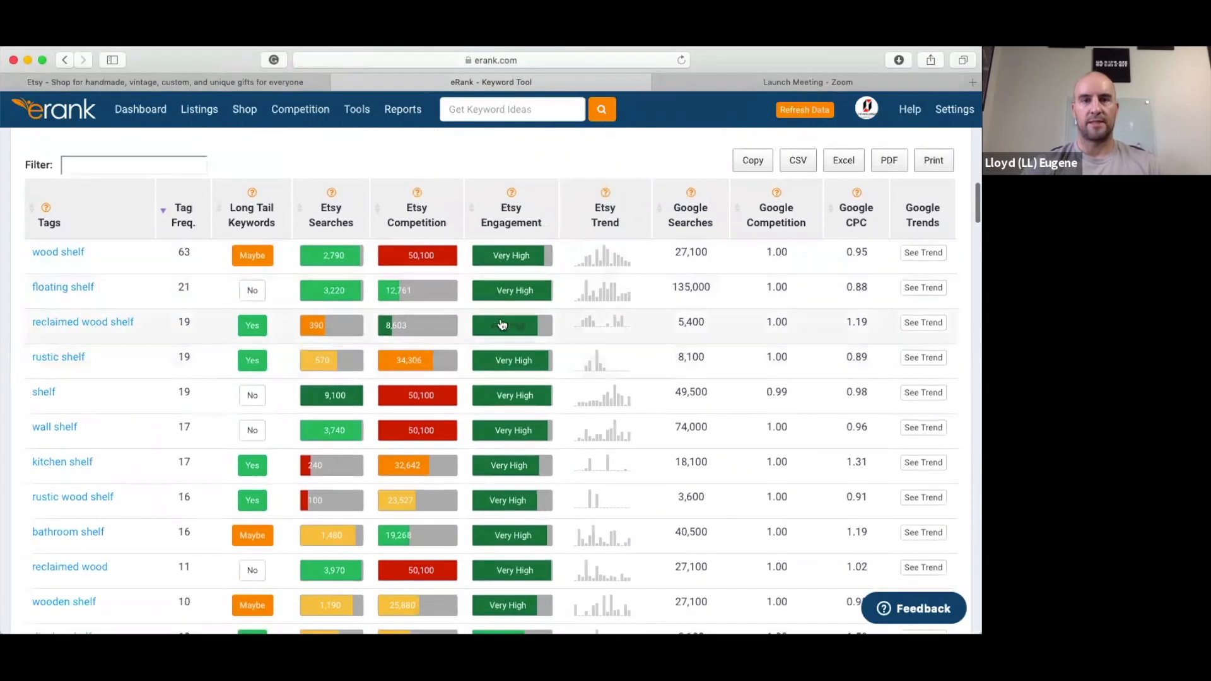
{"action": "scroll", "coordinate": [486, 476], "scroll_direction": "down", "scroll_amount": 1}
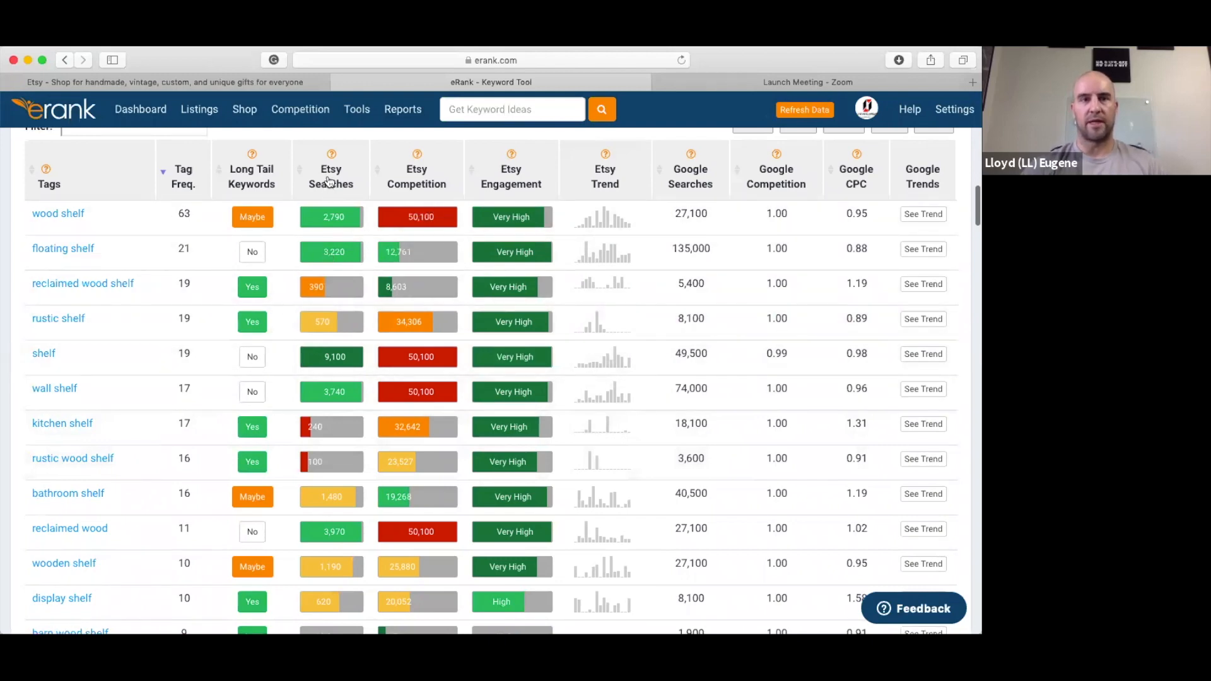
{"action": "scroll", "coordinate": [326, 396], "scroll_direction": "down", "scroll_amount": 1}
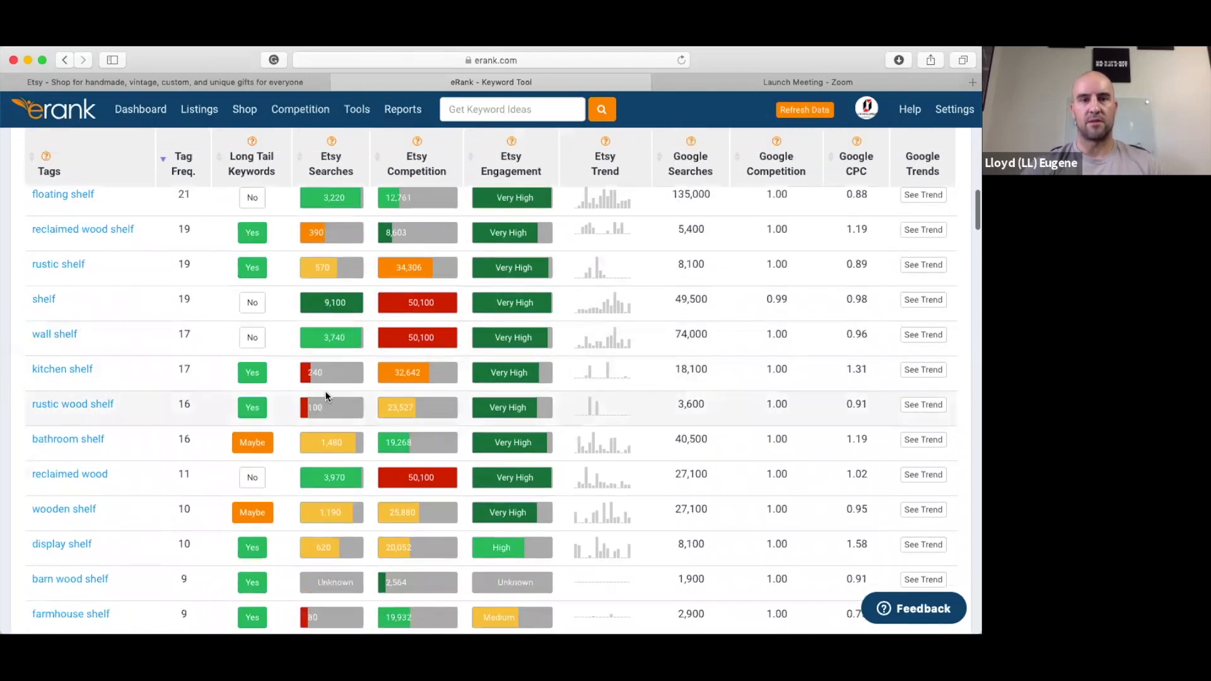
{"action": "scroll", "coordinate": [325, 396], "scroll_direction": "down", "scroll_amount": 2}
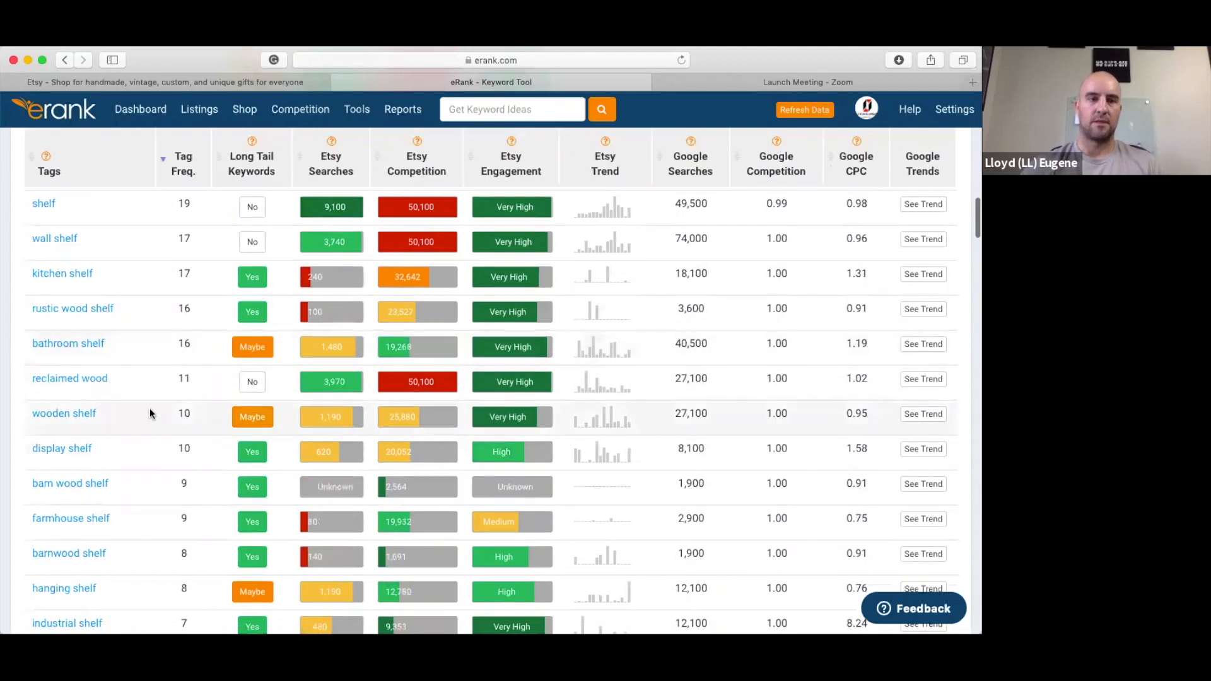
{"action": "scroll", "coordinate": [144, 413], "scroll_direction": "down", "scroll_amount": 2}
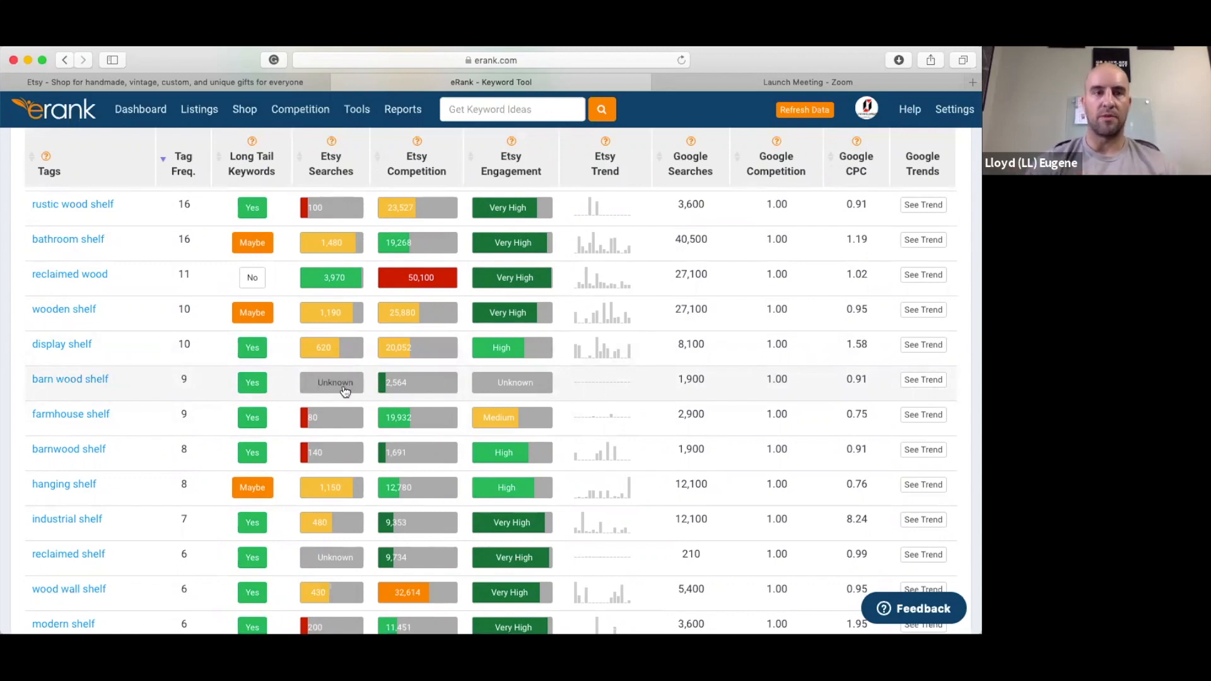
{"action": "scroll", "coordinate": [297, 379], "scroll_direction": "up", "scroll_amount": 5}
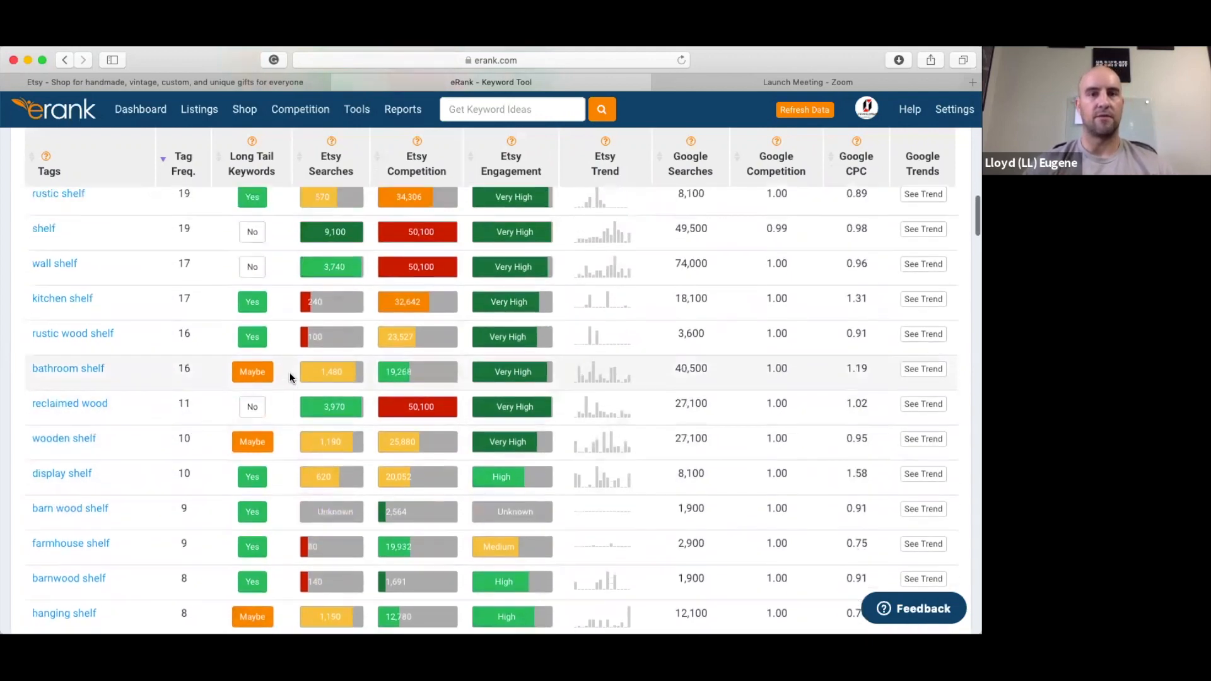
{"action": "scroll", "coordinate": [284, 371], "scroll_direction": "up", "scroll_amount": 4}
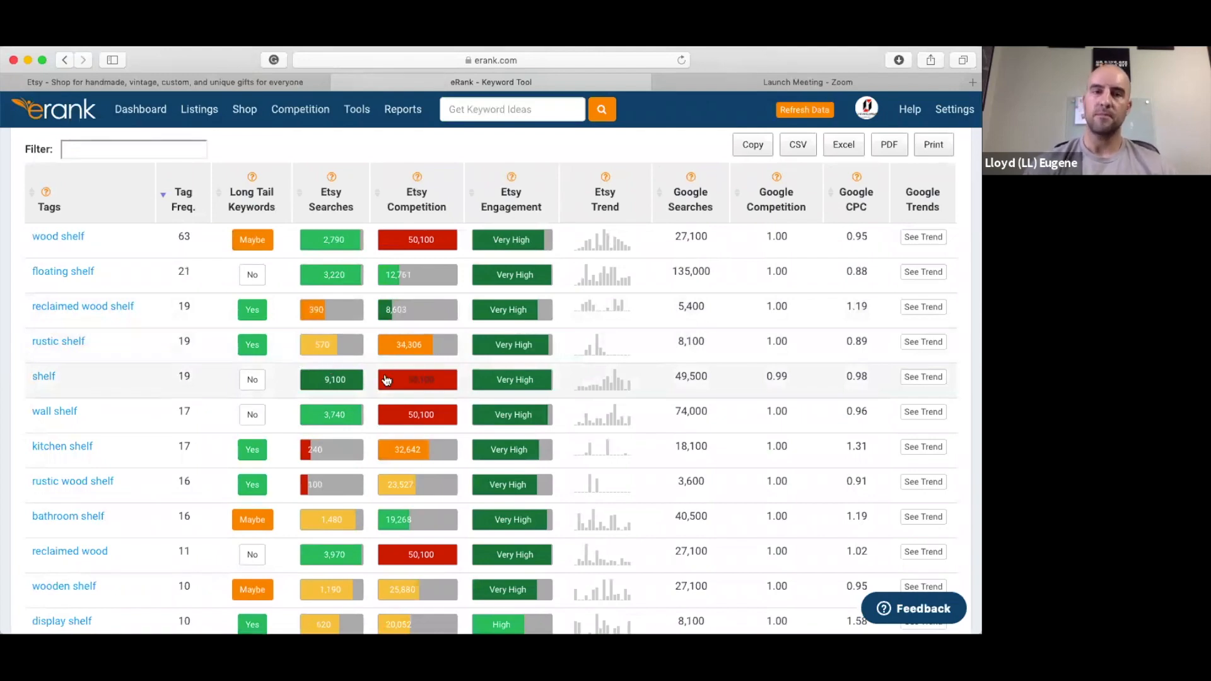
Step: Look through the less frequently used tags in the table for long-tail keywords, comparing their Etsy searches and competition
{"action": "scroll", "coordinate": [297, 398], "scroll_direction": "down", "scroll_amount": 8}
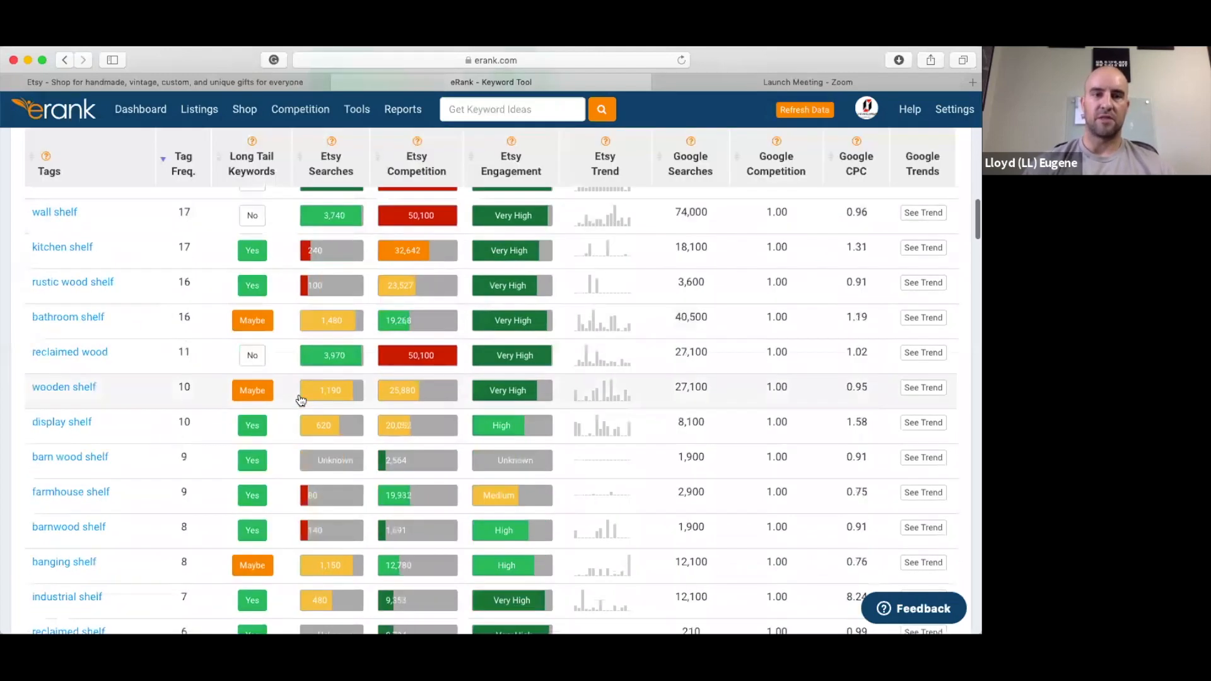
{"action": "scroll", "coordinate": [302, 401], "scroll_direction": "down", "scroll_amount": 15}
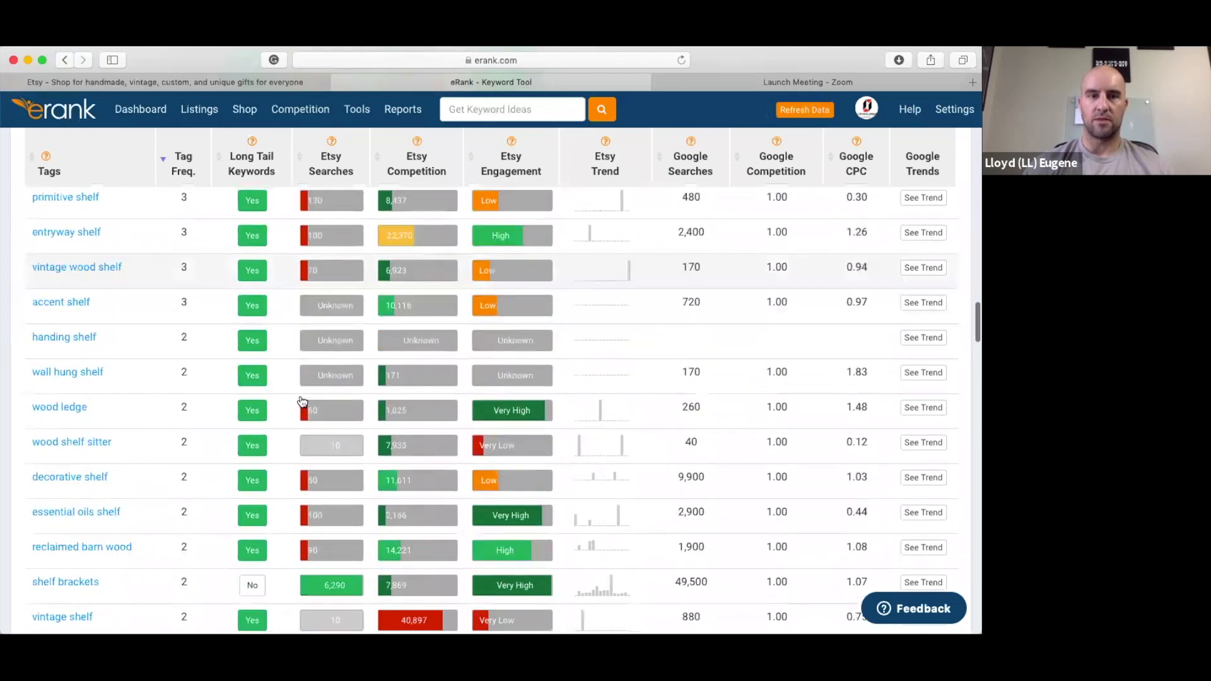
{"action": "scroll", "coordinate": [302, 397], "scroll_direction": "down", "scroll_amount": 5}
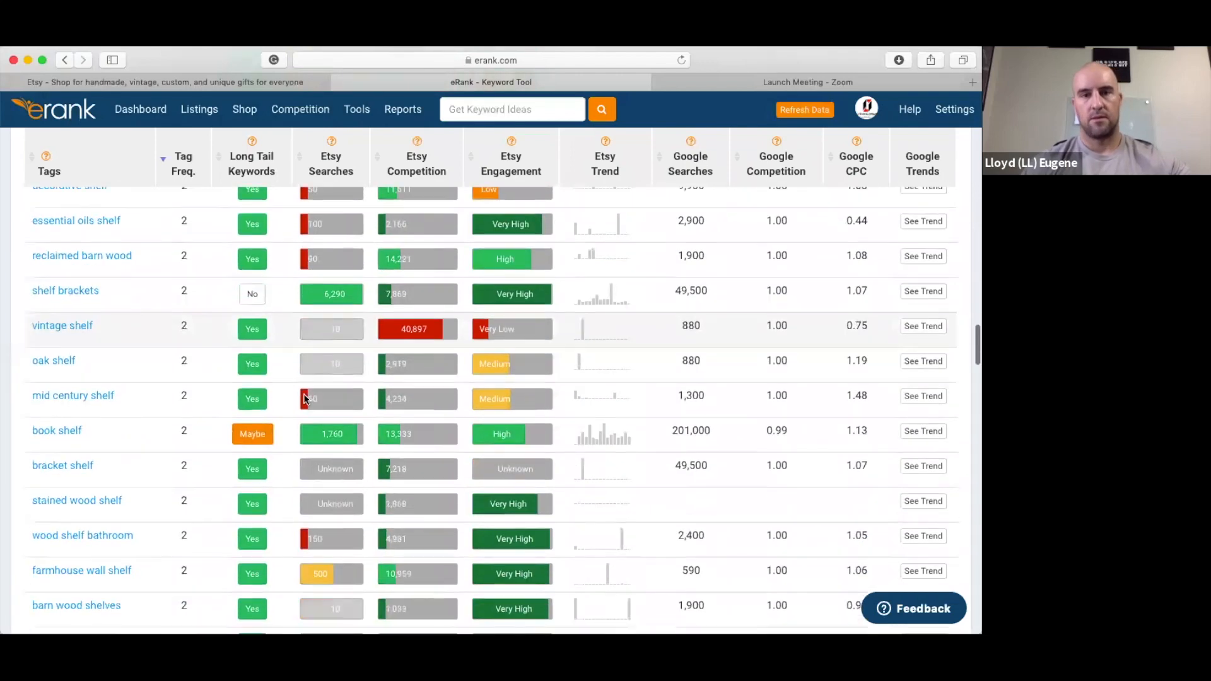
{"action": "scroll", "coordinate": [305, 399], "scroll_direction": "down", "scroll_amount": 3}
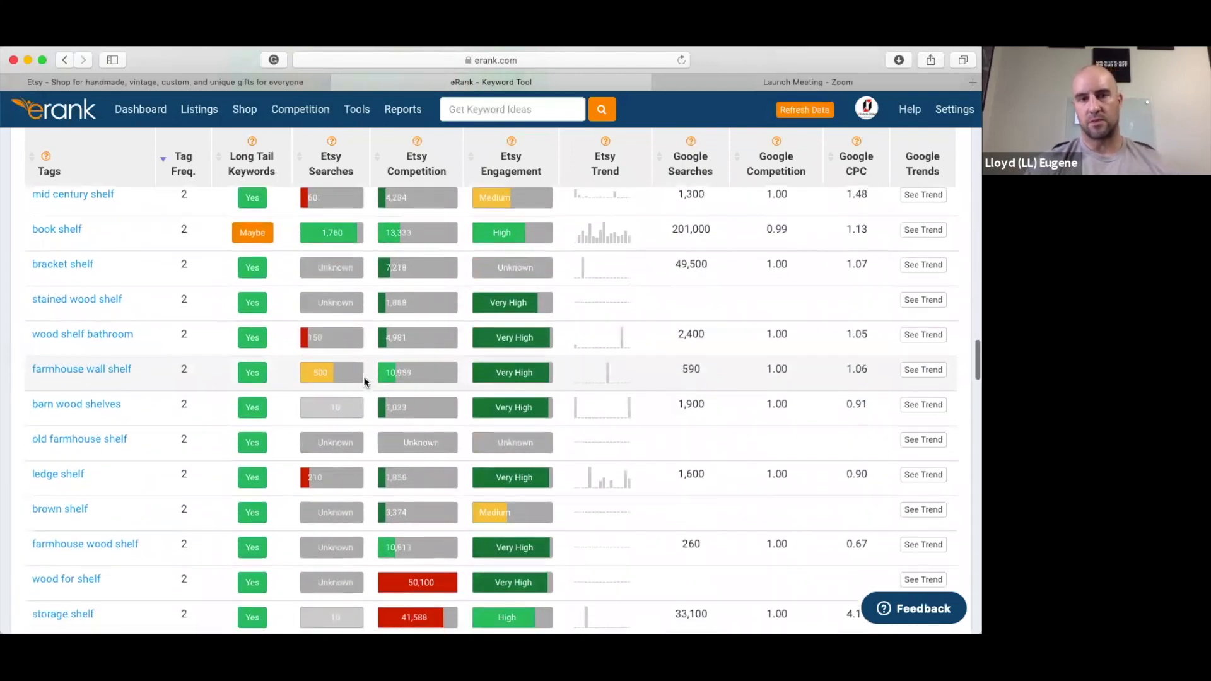
{"action": "scroll", "coordinate": [373, 378], "scroll_direction": "down", "scroll_amount": 5}
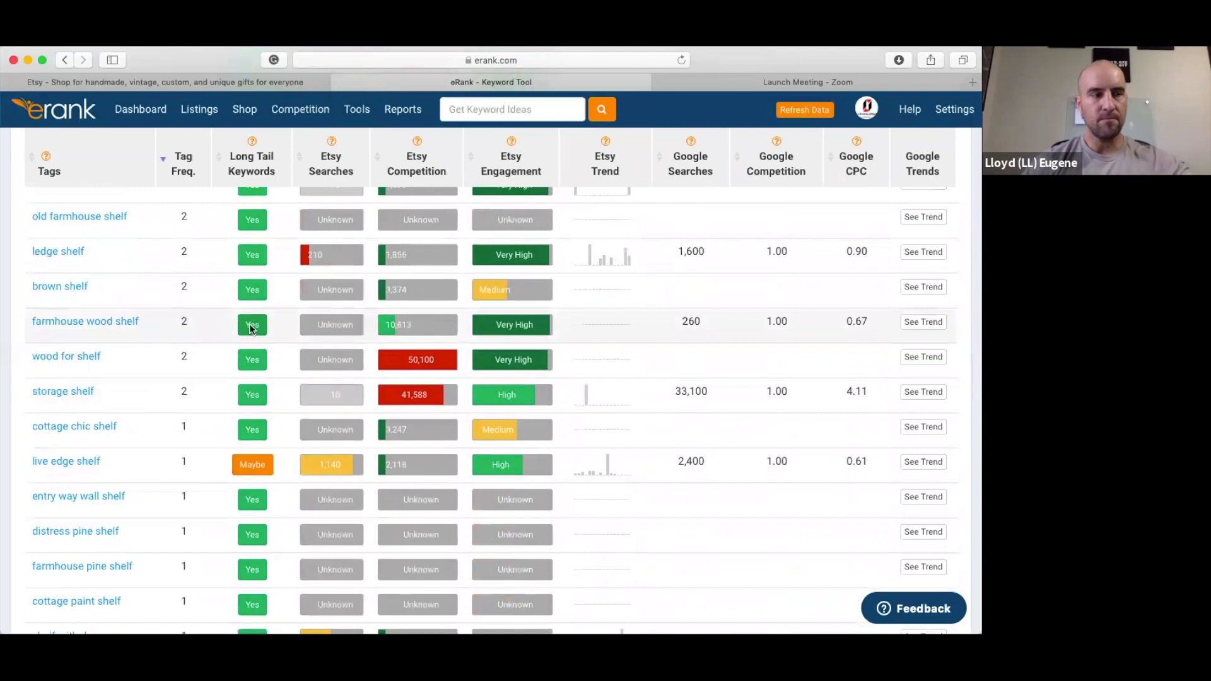
{"action": "scroll", "coordinate": [248, 342], "scroll_direction": "down", "scroll_amount": 10}
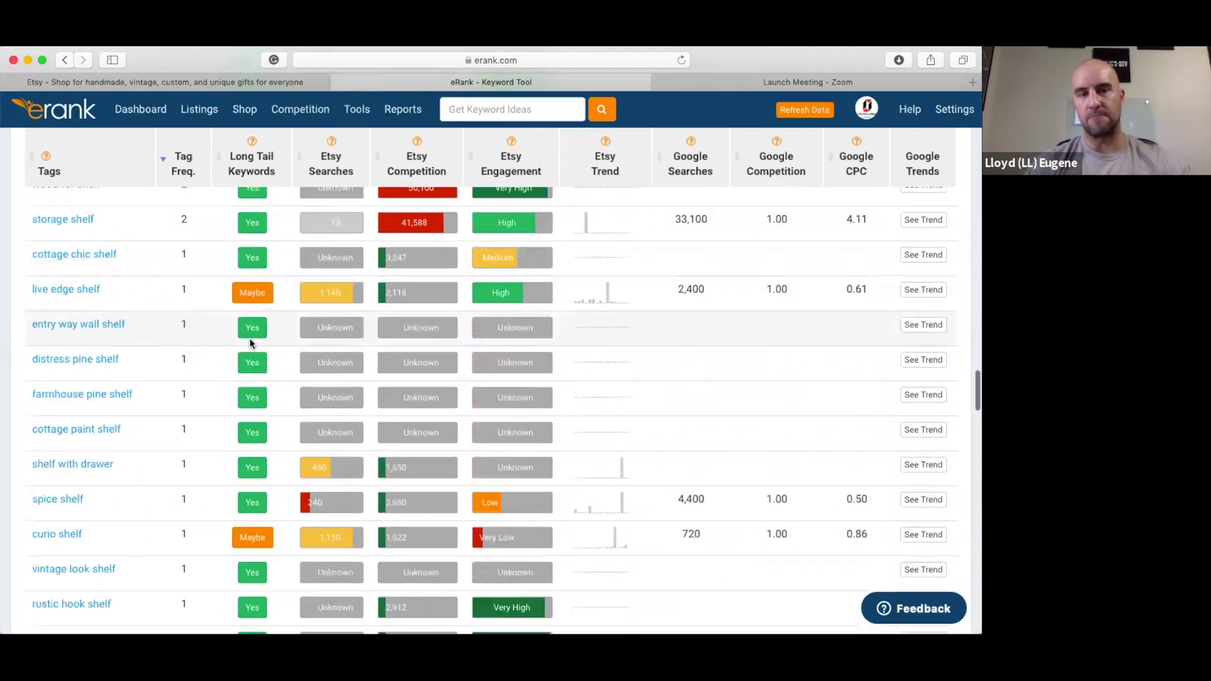
{"action": "scroll", "coordinate": [247, 349], "scroll_direction": "down", "scroll_amount": 2}
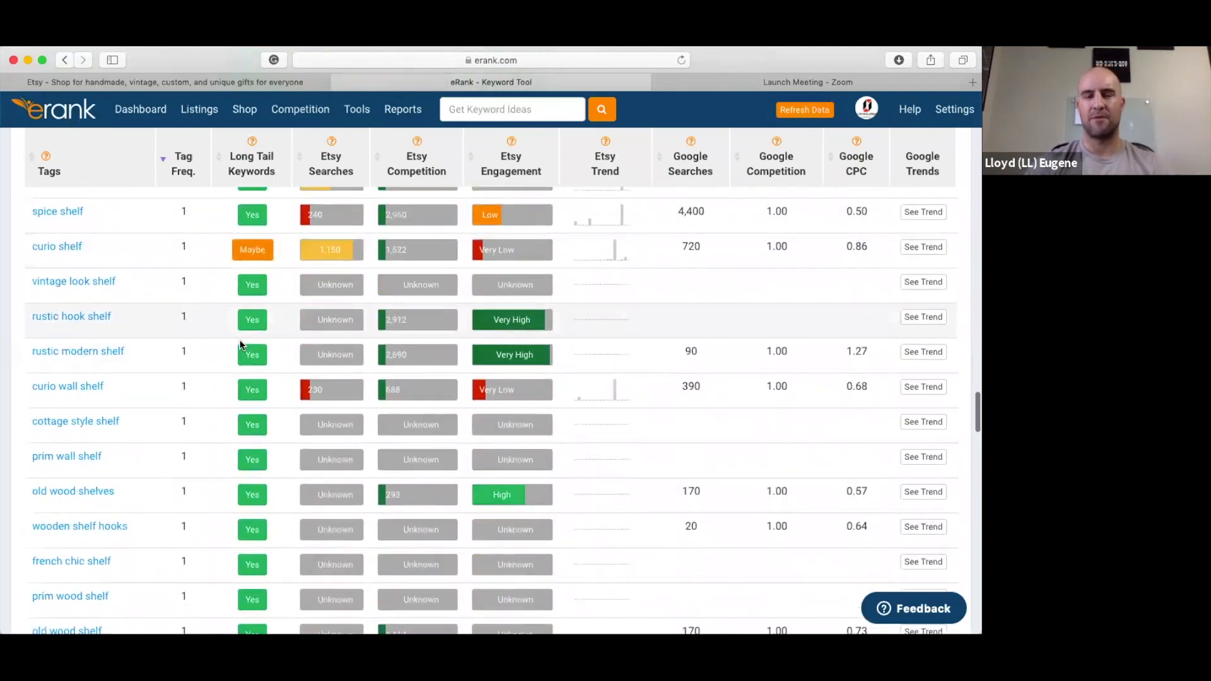
{"action": "scroll", "coordinate": [233, 341], "scroll_direction": "down", "scroll_amount": 6}
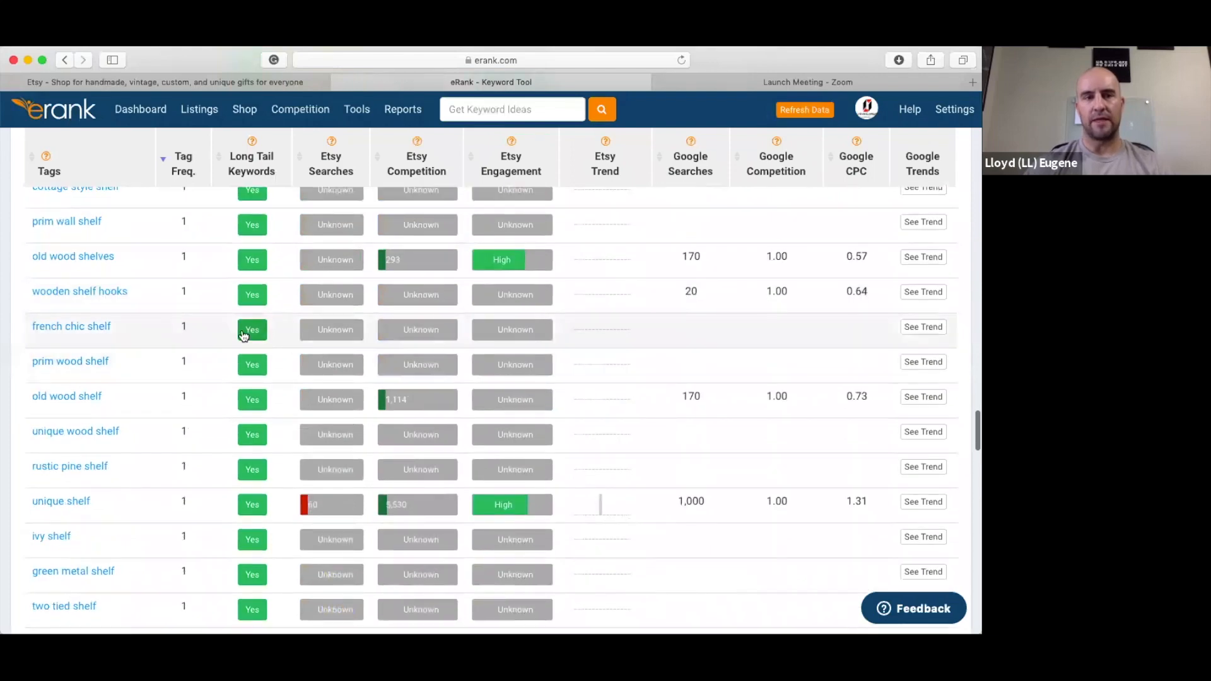
{"action": "scroll", "coordinate": [229, 330], "scroll_direction": "down", "scroll_amount": 3}
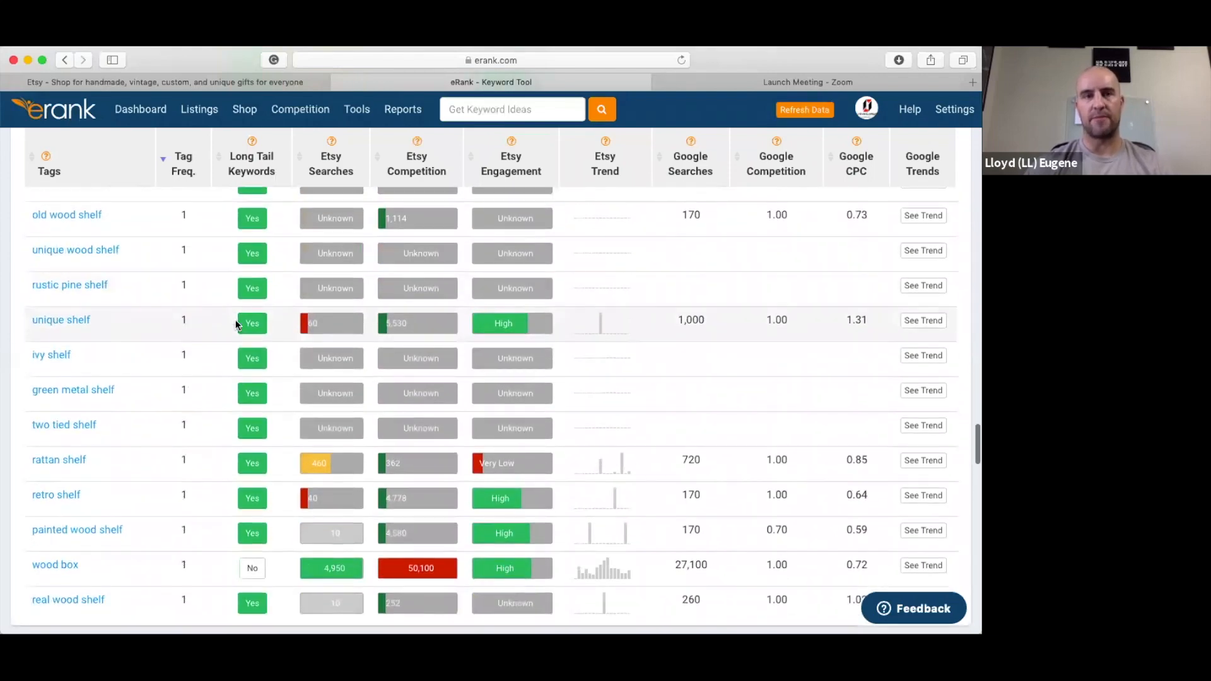
Step: Review the tags used only once near the end of the keyword table, comparing their long-tail status, Etsy searches and competition
{"action": "scroll", "coordinate": [251, 324], "scroll_direction": "down", "scroll_amount": 5}
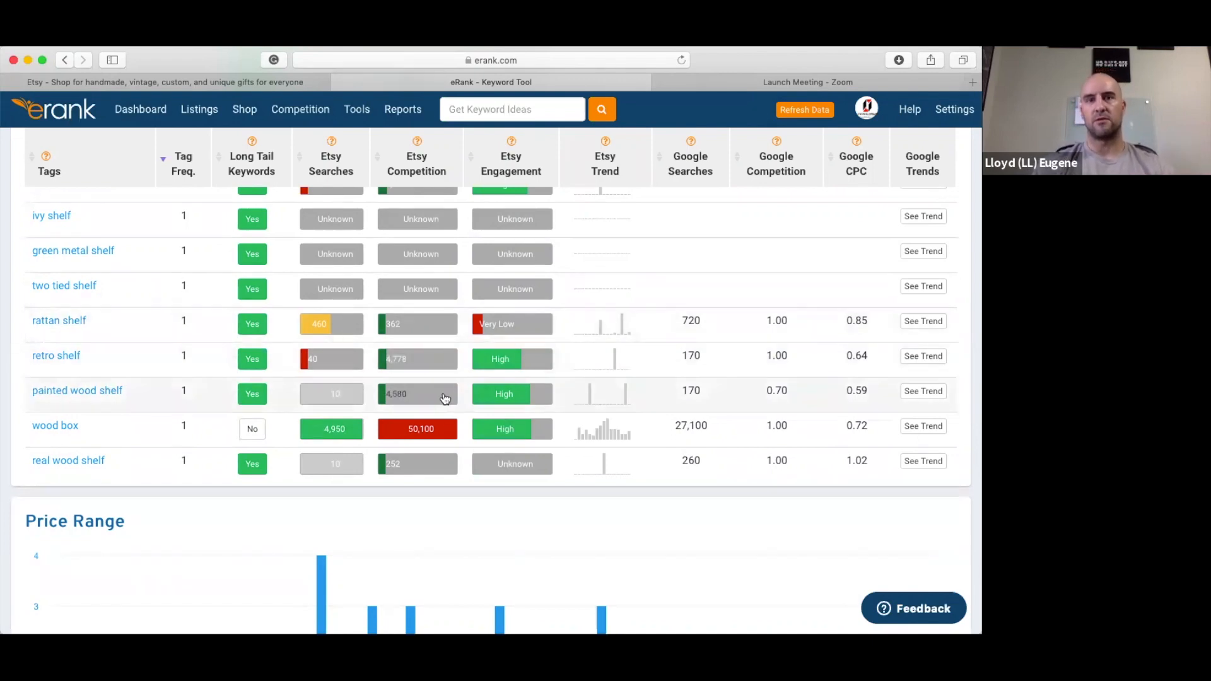
{"action": "scroll", "coordinate": [453, 376], "scroll_direction": "up", "scroll_amount": 6}
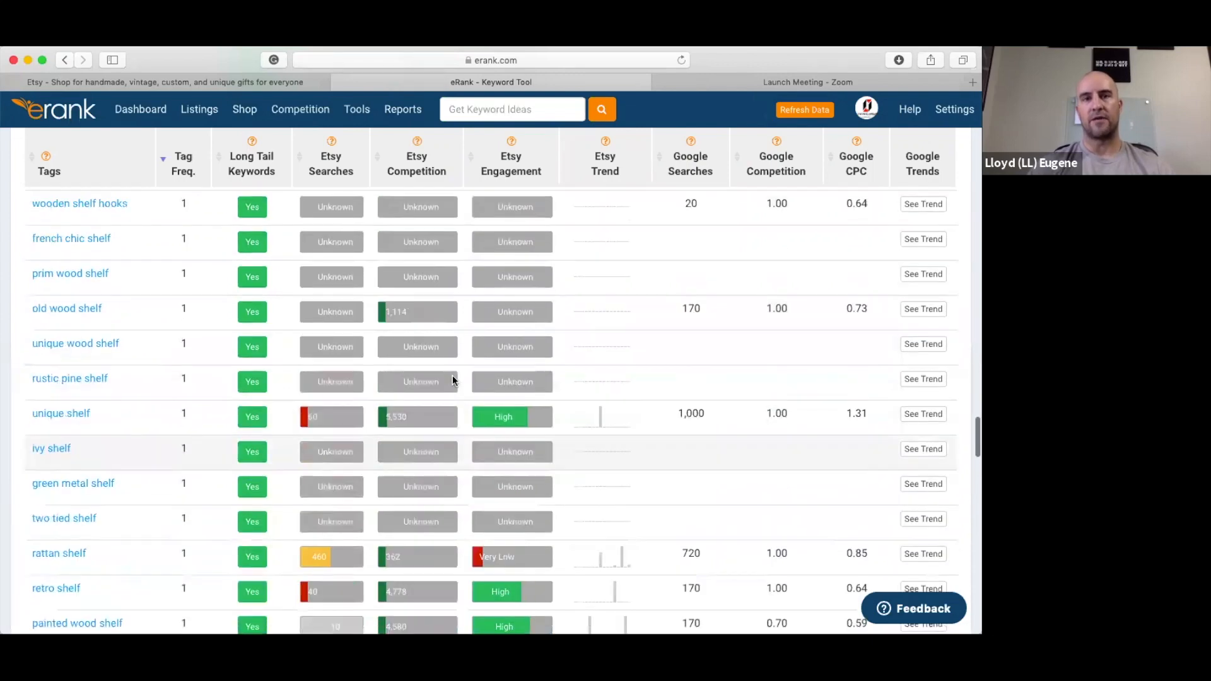
{"action": "scroll", "coordinate": [455, 382], "scroll_direction": "up", "scroll_amount": 6}
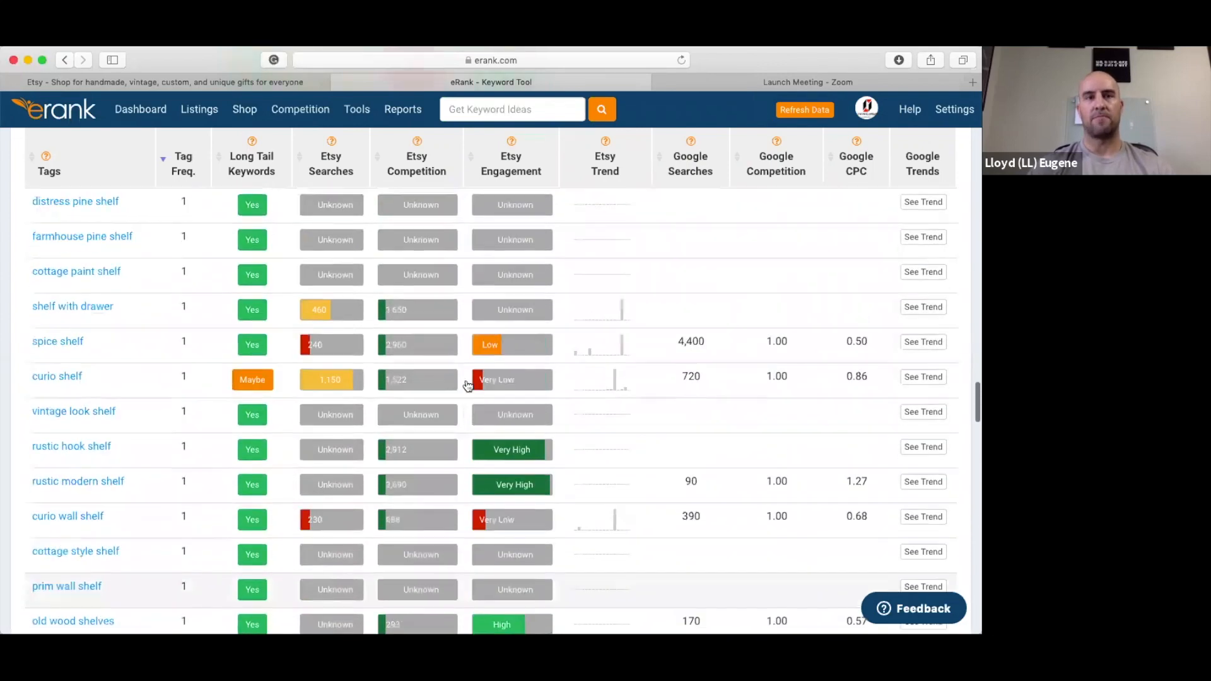
{"action": "scroll", "coordinate": [480, 387], "scroll_direction": "up", "scroll_amount": 1}
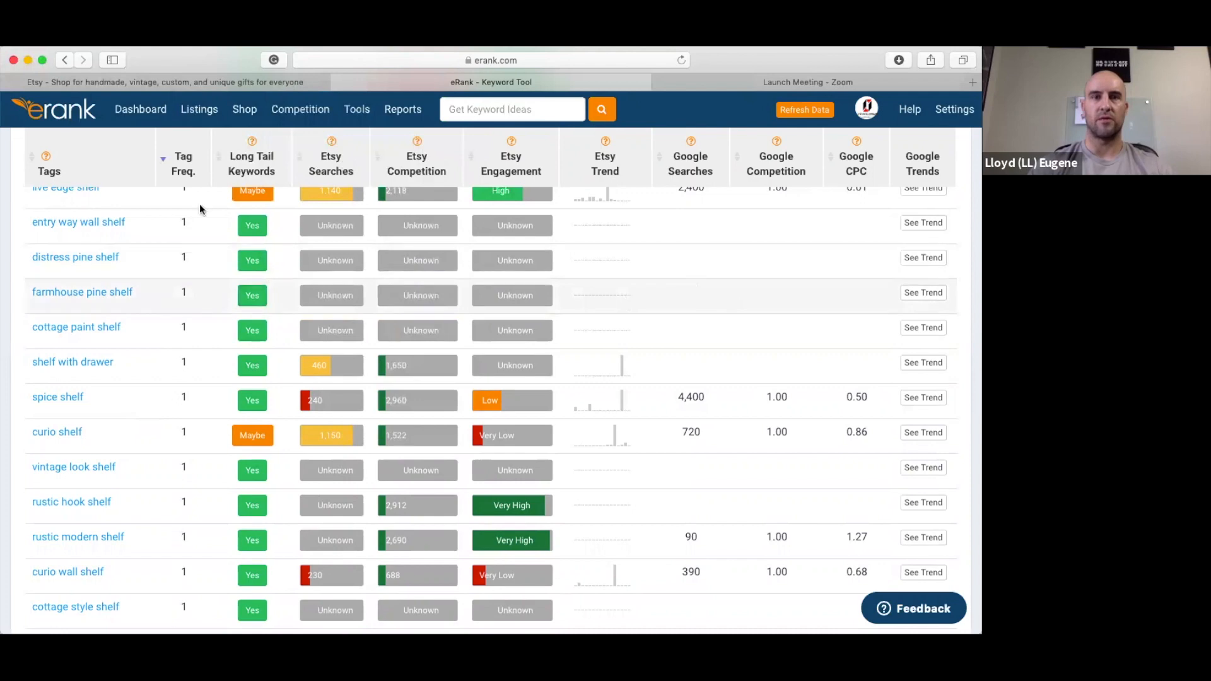
Step: Switch to Etsy and open a new listing form from the shop's listings, showing the listing details section
{"action": "left_click", "coordinate": [184, 82]}
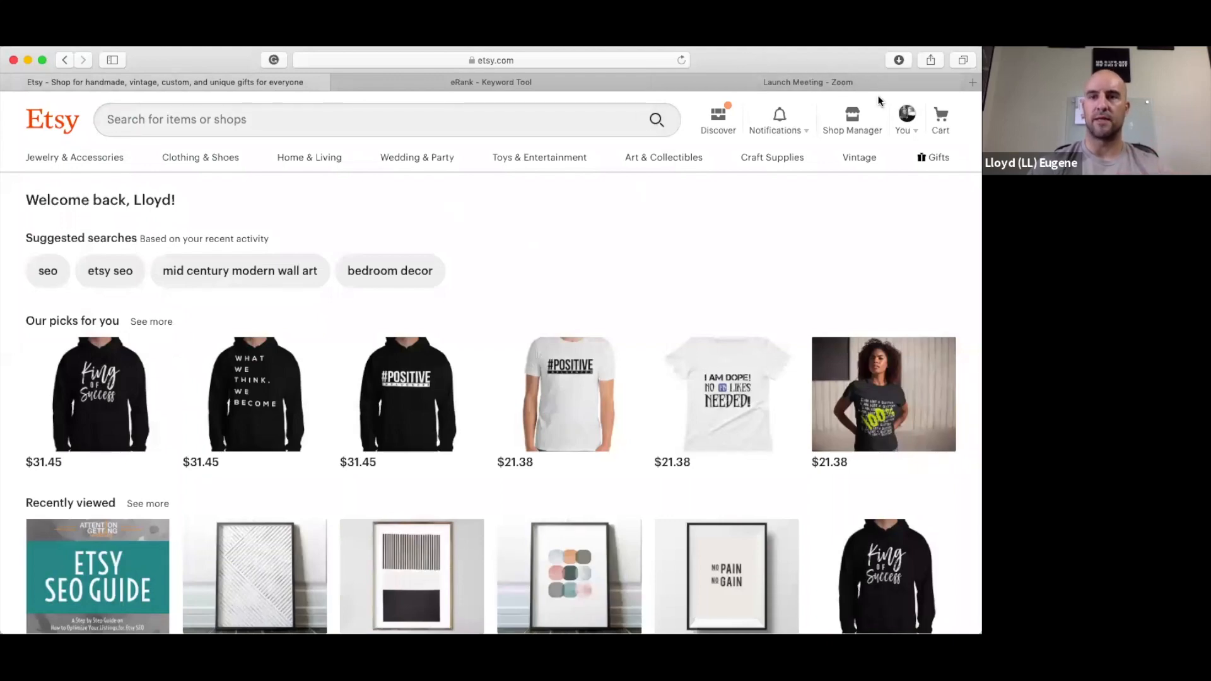
{"action": "left_click", "coordinate": [858, 132]}
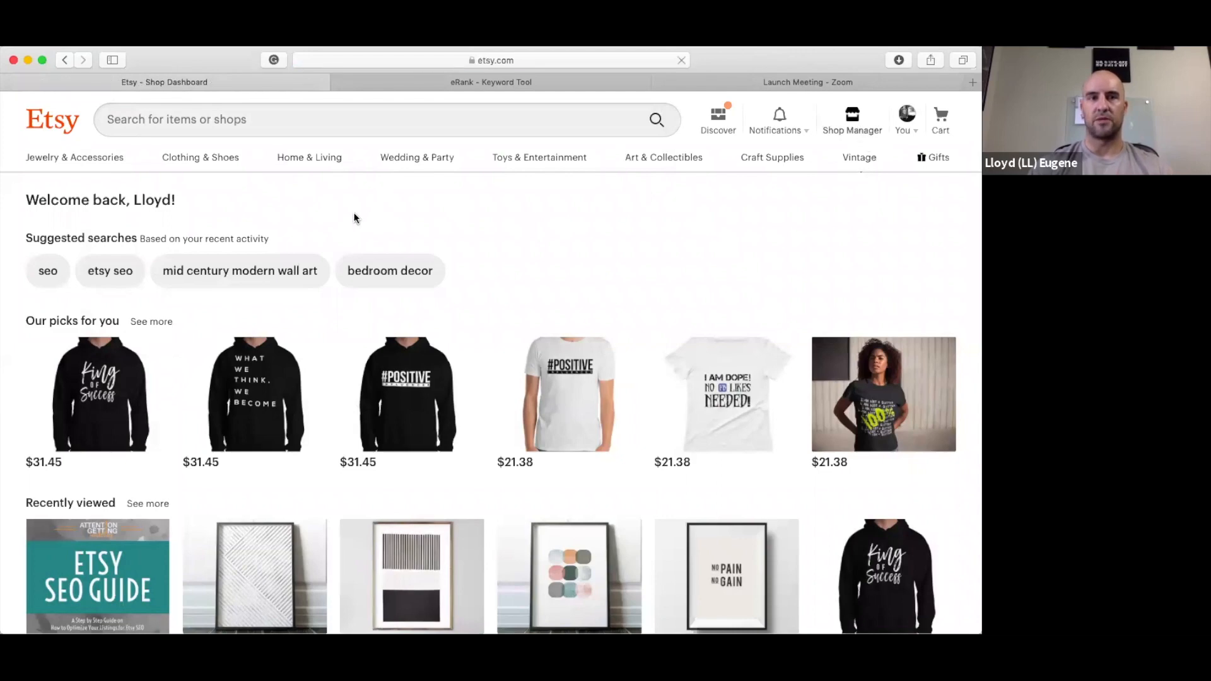
{"action": "left_click", "coordinate": [63, 212]}
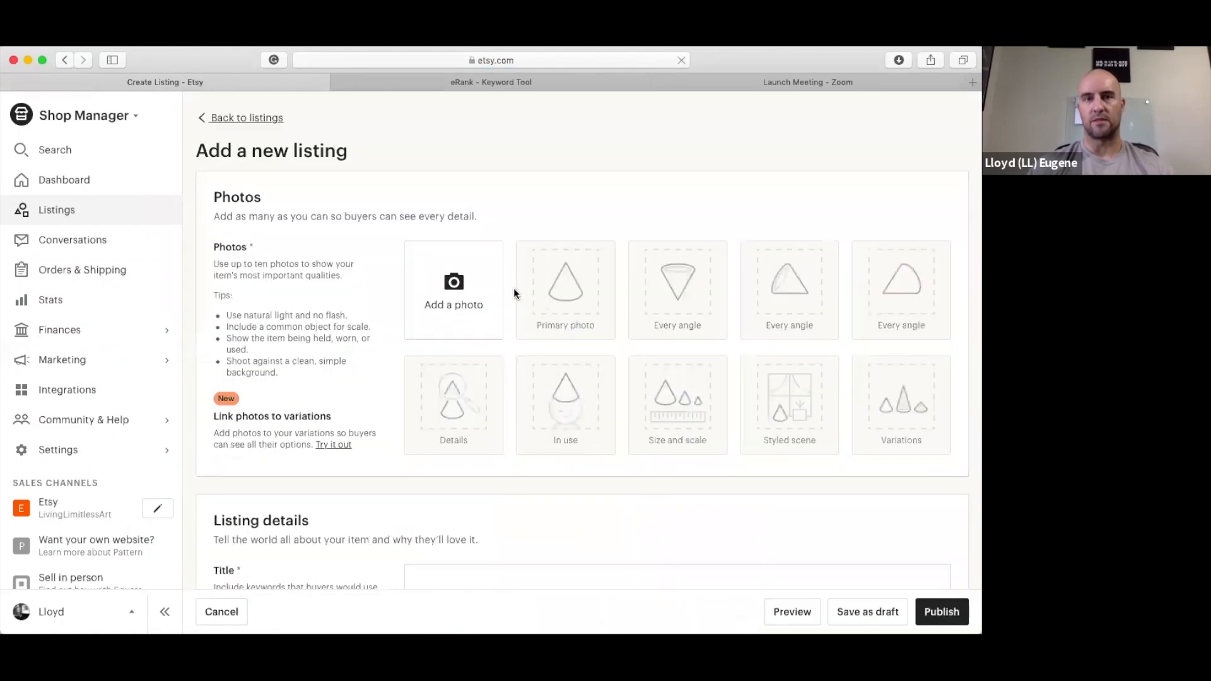
{"action": "scroll", "coordinate": [400, 257], "scroll_direction": "down", "scroll_amount": 1}
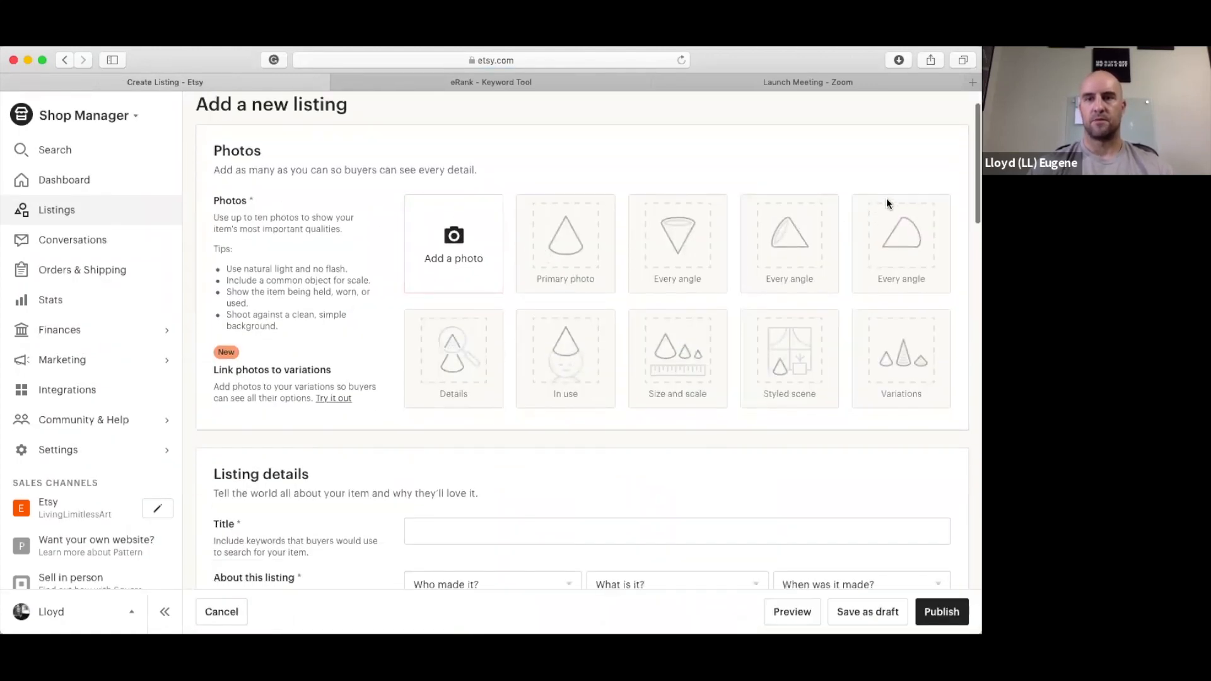
{"action": "scroll", "coordinate": [493, 391], "scroll_direction": "down", "scroll_amount": 2}
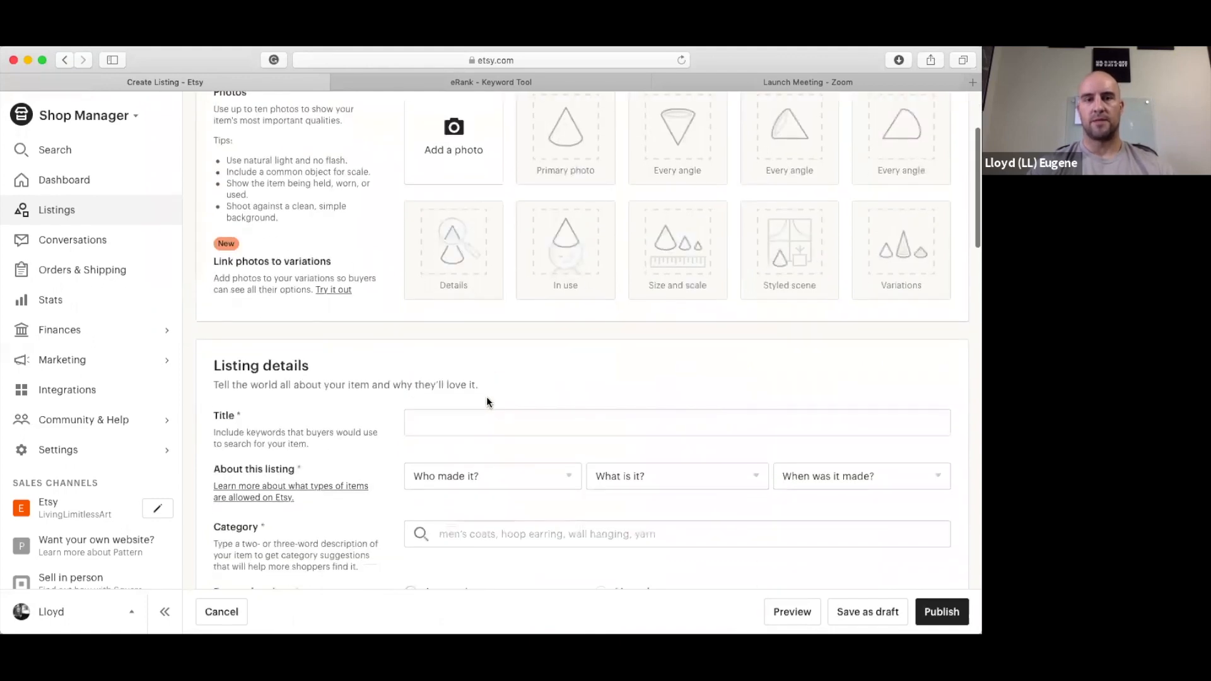
{"action": "scroll", "coordinate": [484, 409], "scroll_direction": "down", "scroll_amount": 2}
Step: Start the listing title with the keyword phrase "oak wood pipe shelf" followed by a comma
{"action": "left_click", "coordinate": [478, 338]}
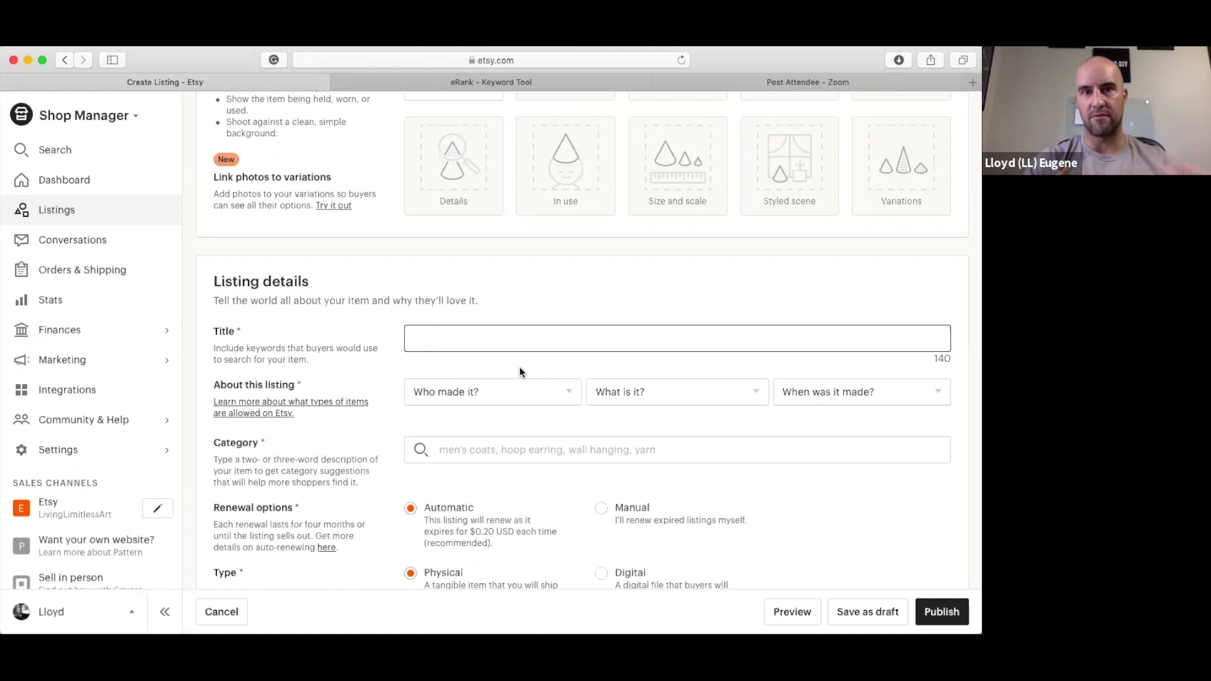
{"action": "type", "text": "woo"}
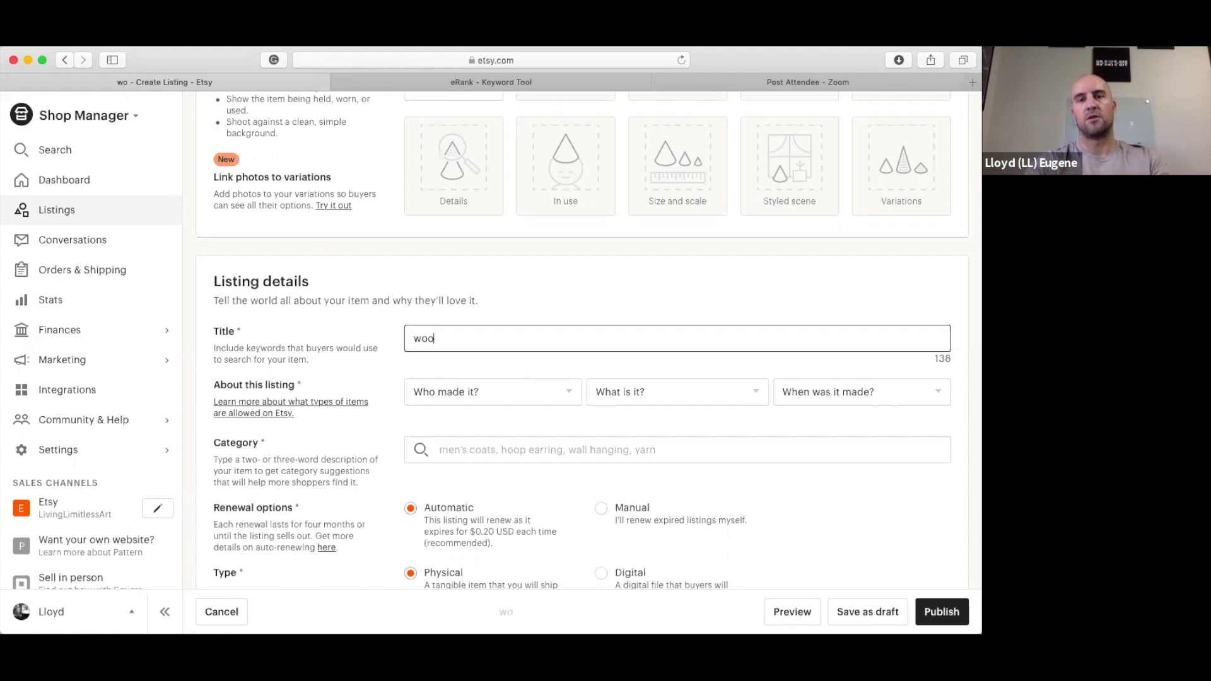
{"action": "key", "text": "BackSpace"}
{"action": "key", "text": "BackSpace"}
{"action": "key", "text": "BackSpace"}
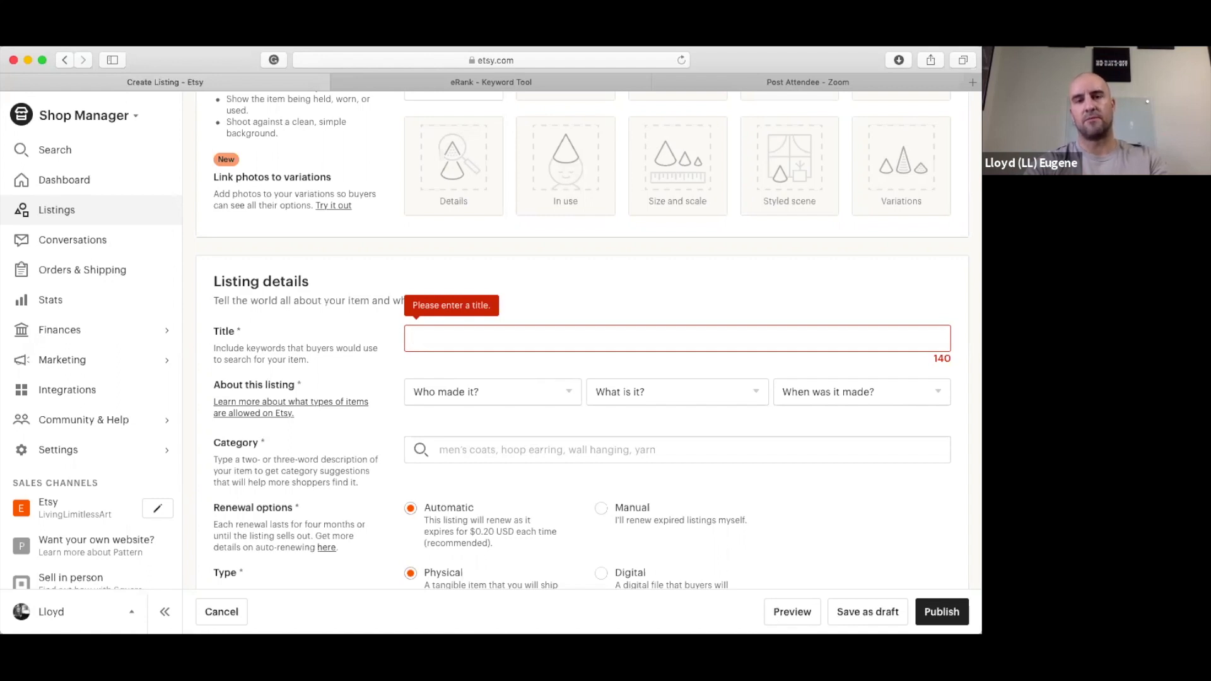
{"action": "type", "text": "oak "}
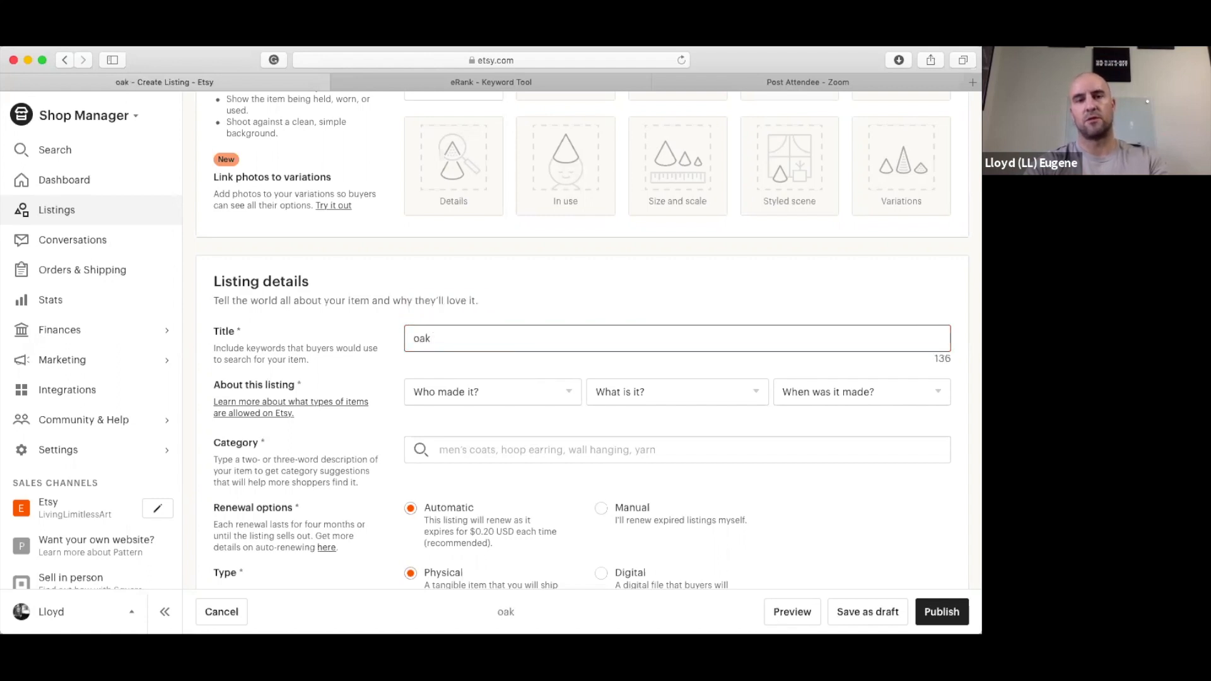
{"action": "type", "text": "w"}
{"action": "key", "text": "BackSpace"}
{"action": "key", "text": "BackSpace"}
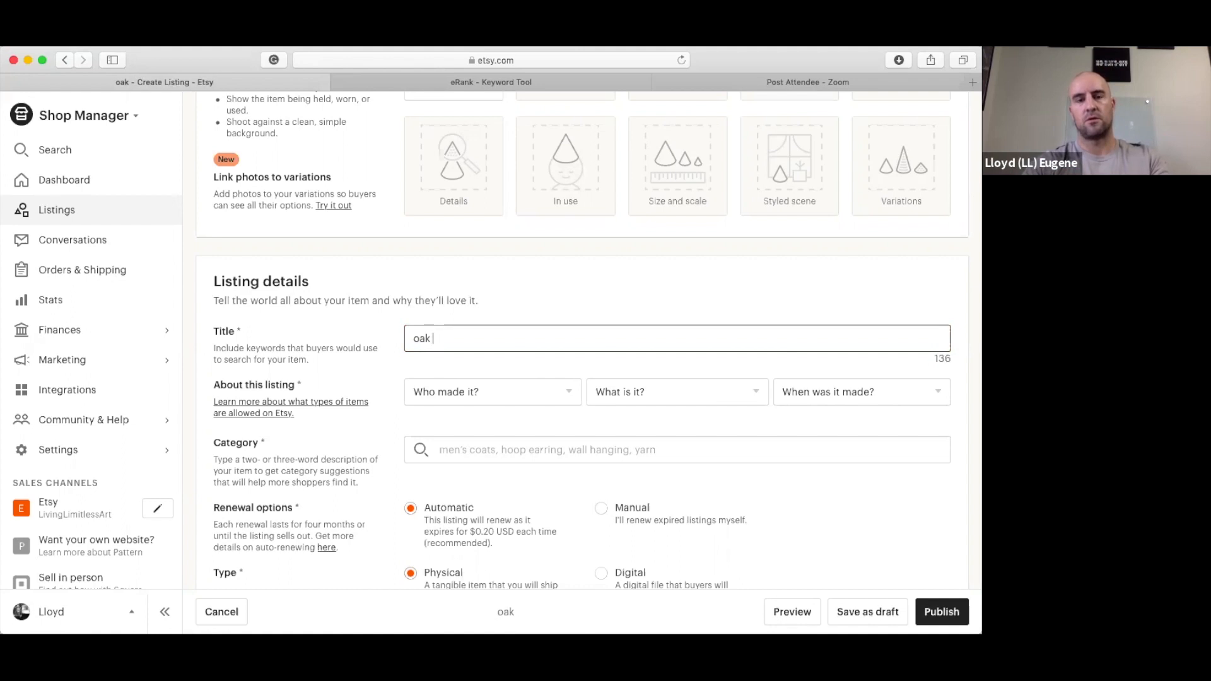
{"action": "type", "text": "wood p"}
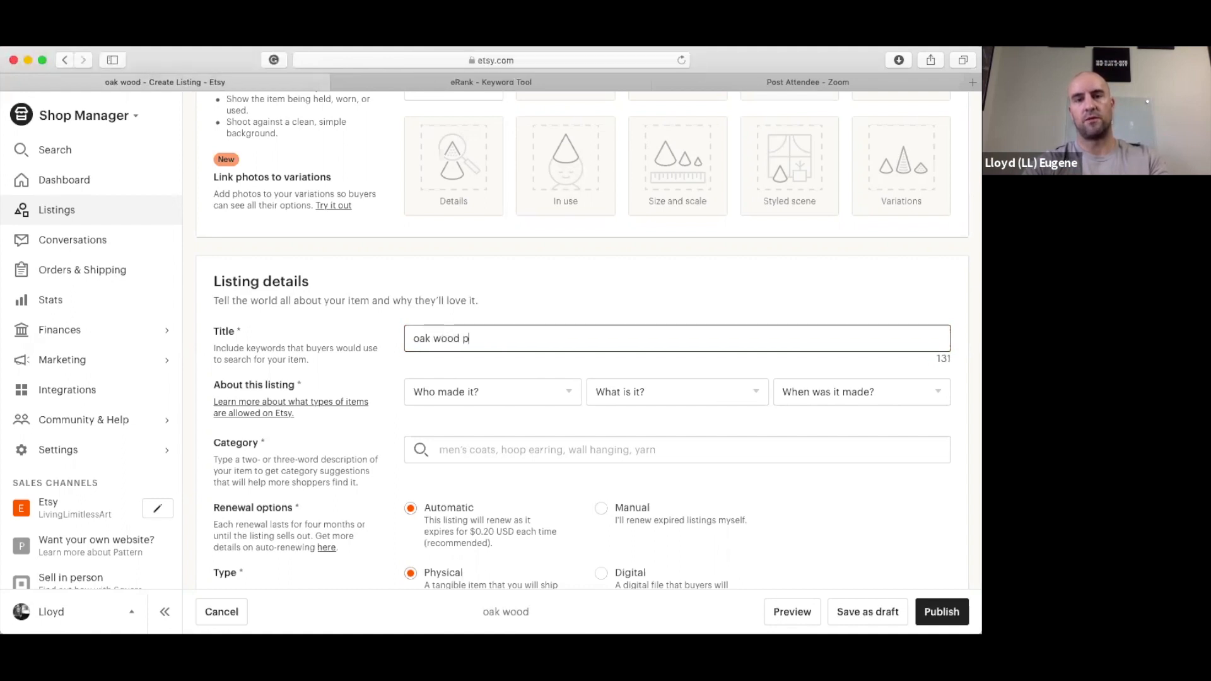
{"action": "type", "text": "ipe shelf"}
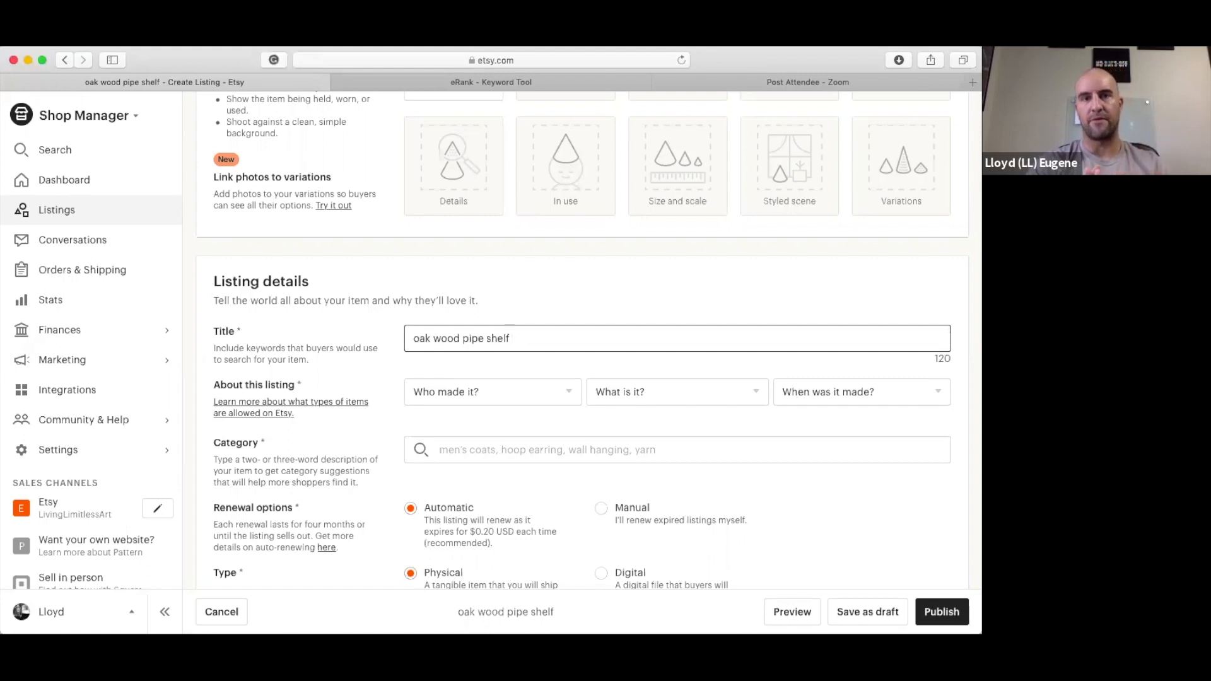
{"action": "key", "text": "BackSpace"}
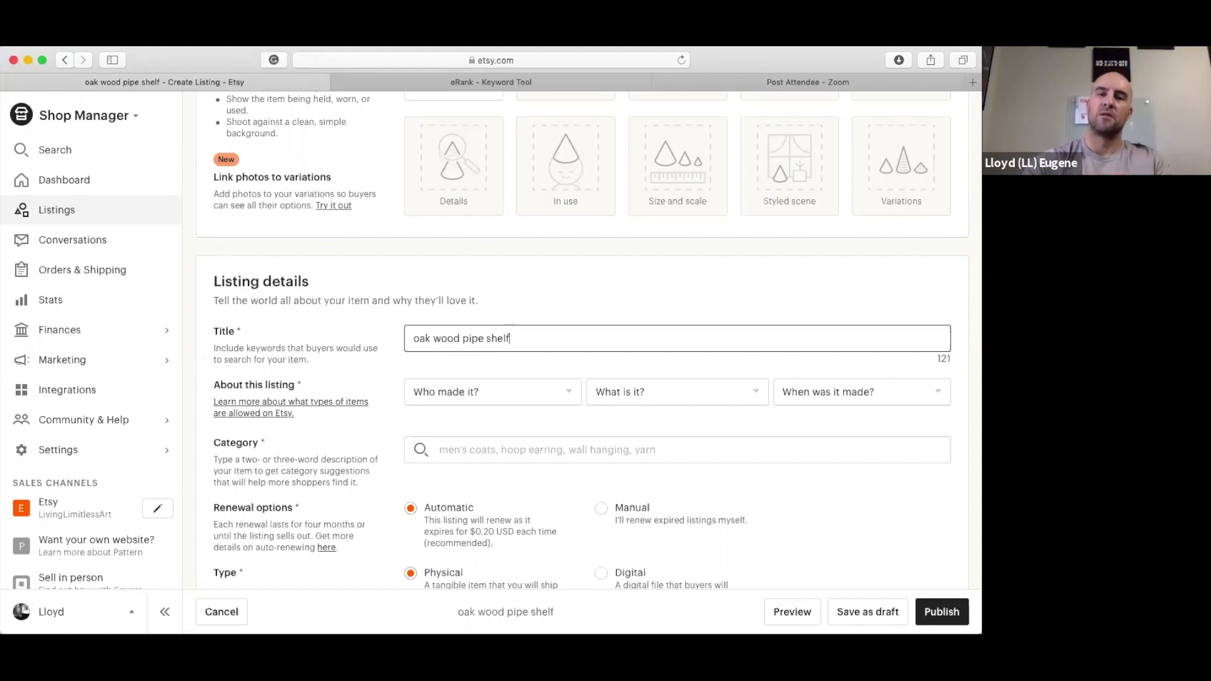
{"action": "type", "text": ", "}
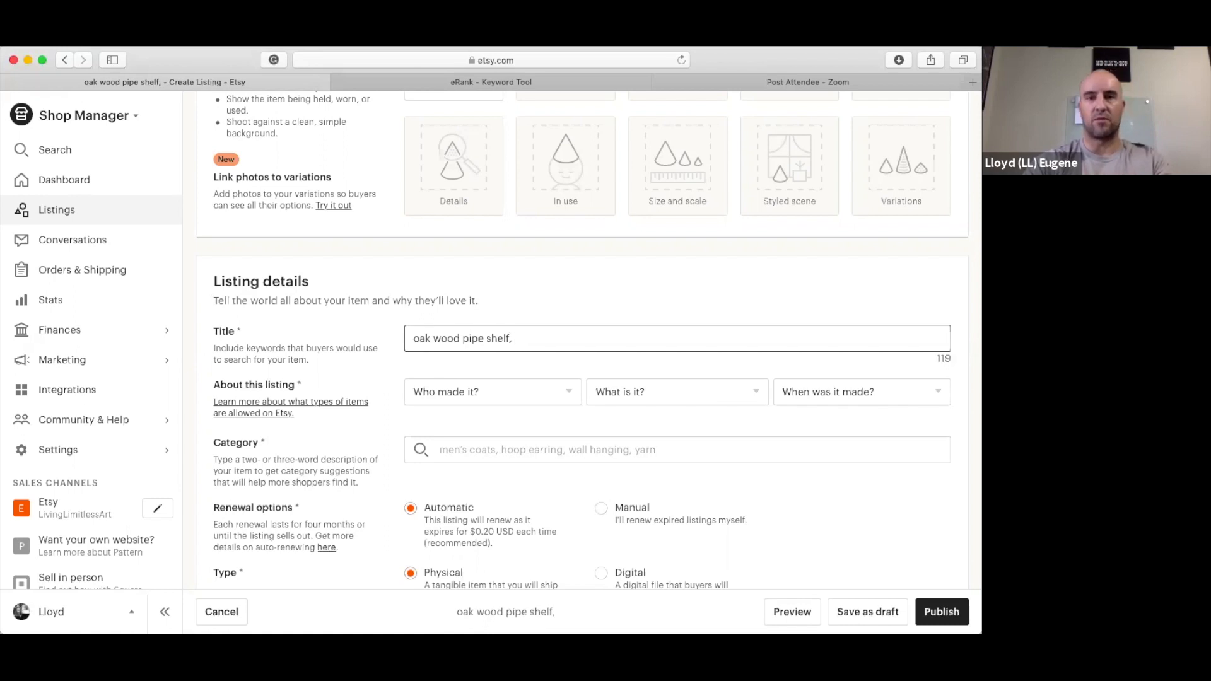
Step: Extend the title with "wood shelf decor, wood shelving, living room shelf, bathroom shelf, rustic shelf"
{"action": "type", "text": "woo"}
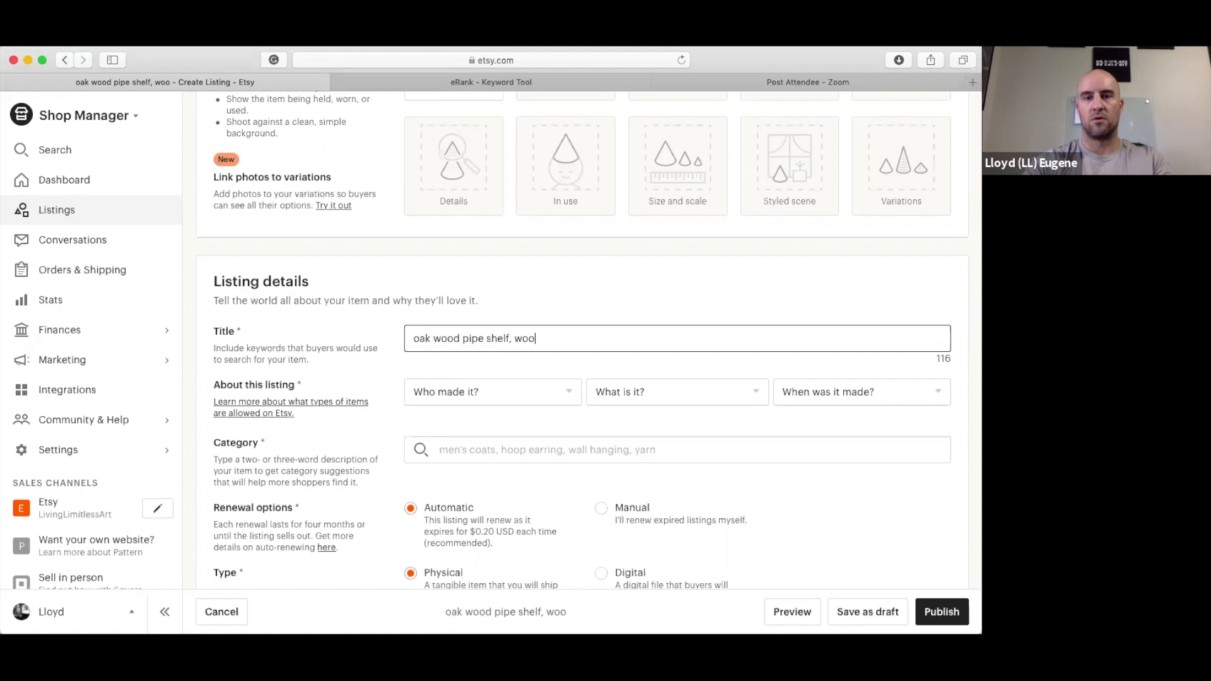
{"action": "type", "text": "d "}
{"action": "type", "text": "shelf decor, wood shelving, living room r"}
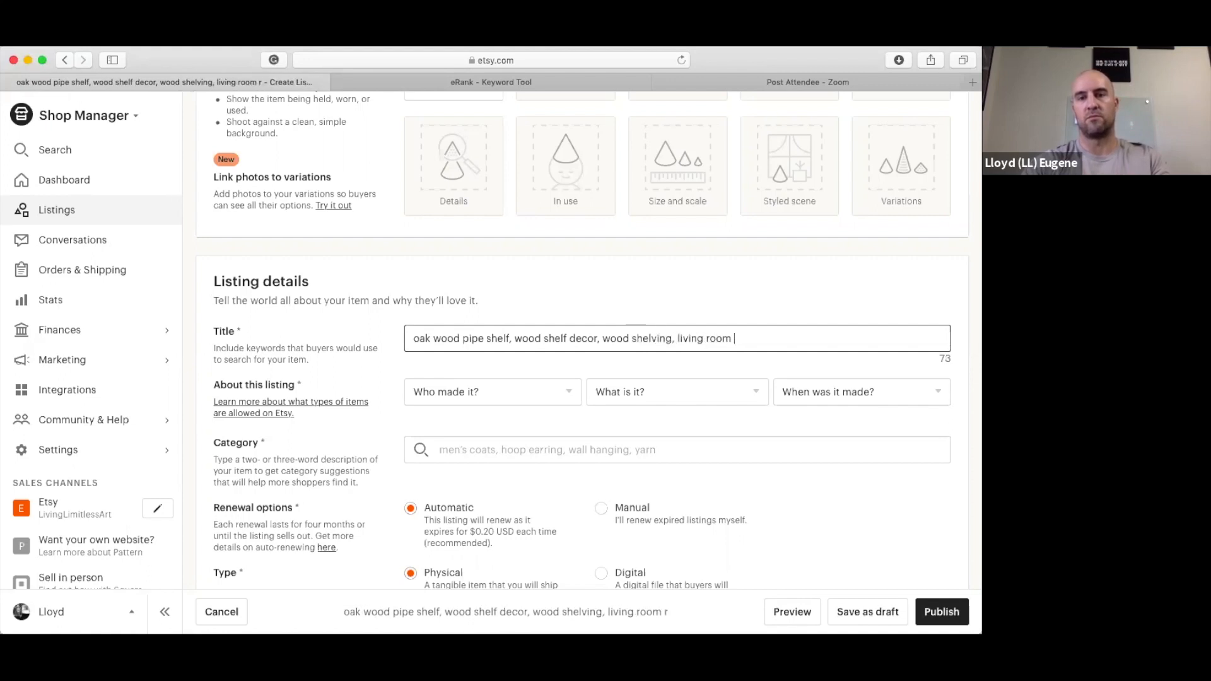
{"action": "type", "text": "shelf "}
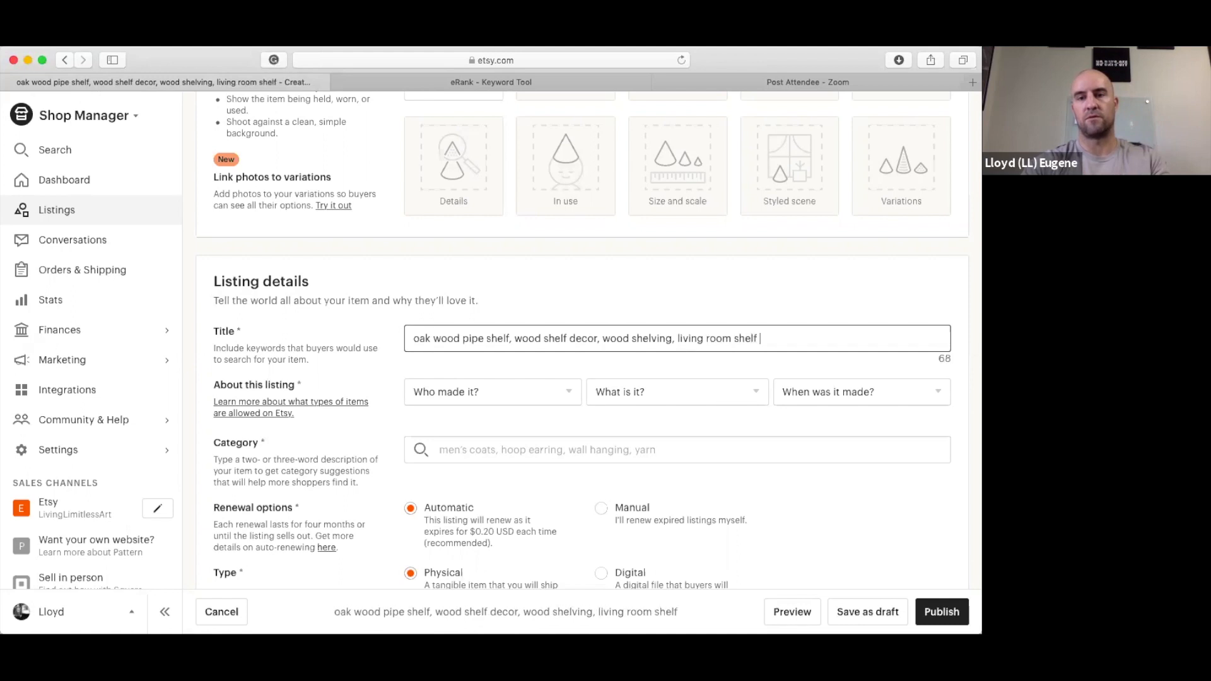
{"action": "type", "text": ", bathroo"}
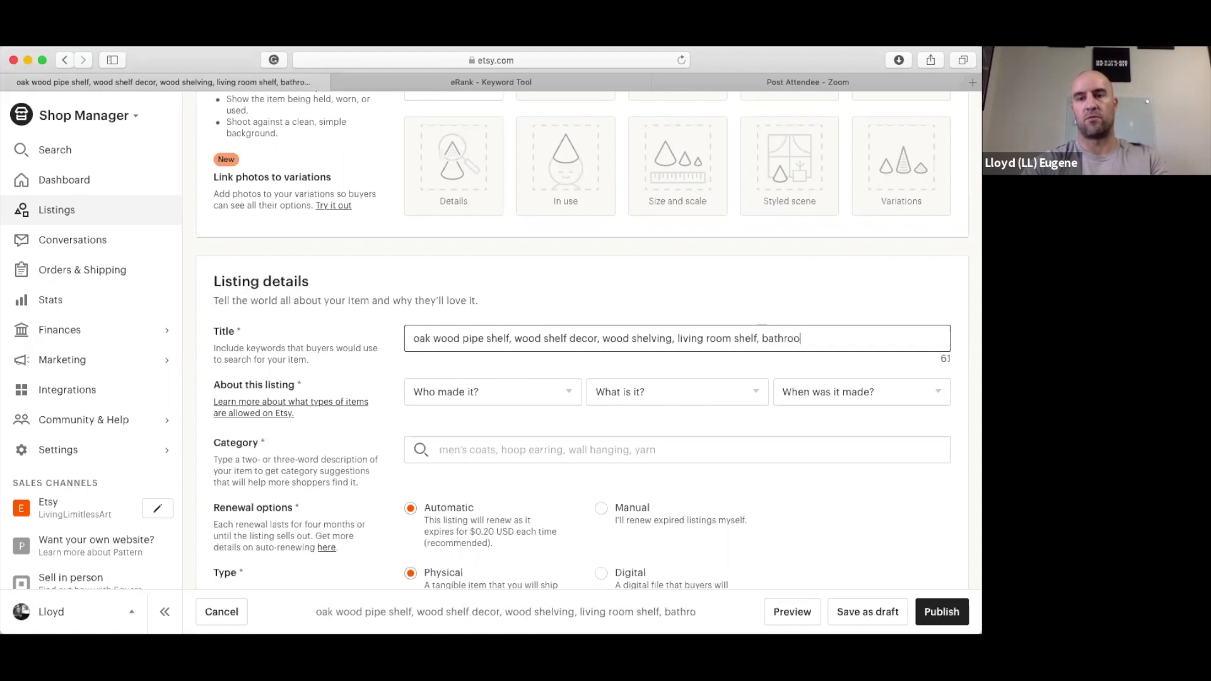
{"action": "type", "text": "m shelf,"}
{"action": "scroll", "coordinate": [581, 357], "scroll_direction": "up", "scroll_amount": 1}
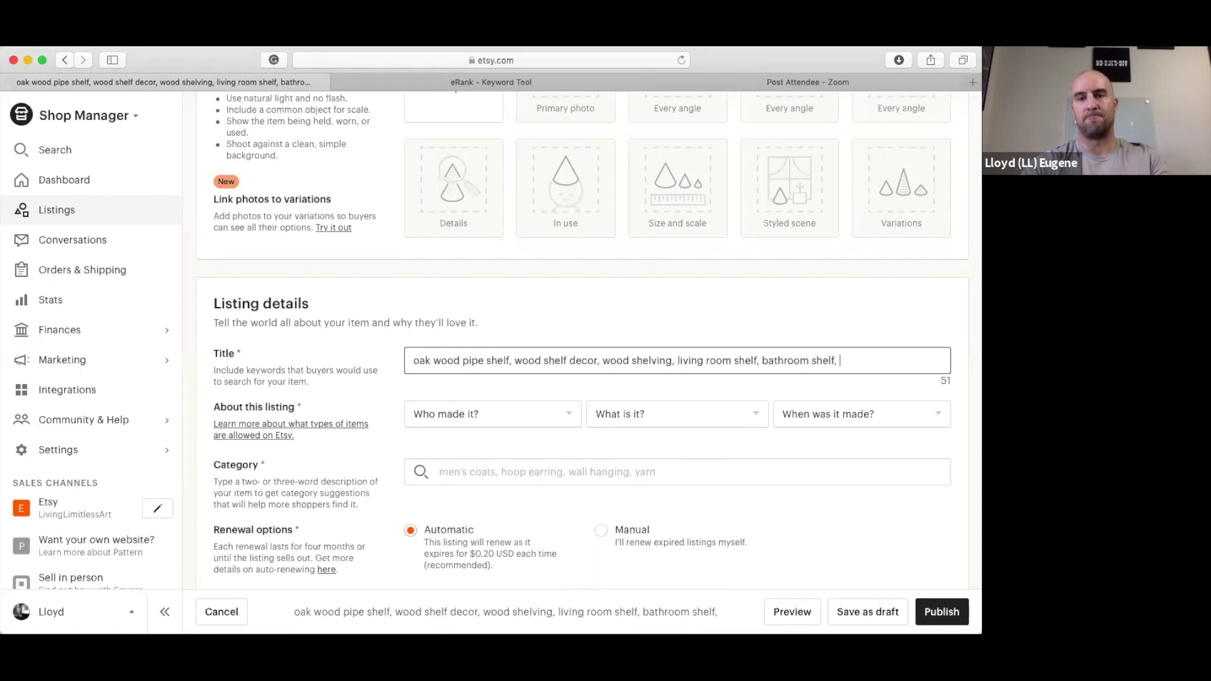
{"action": "type", "text": "rustic shel"}
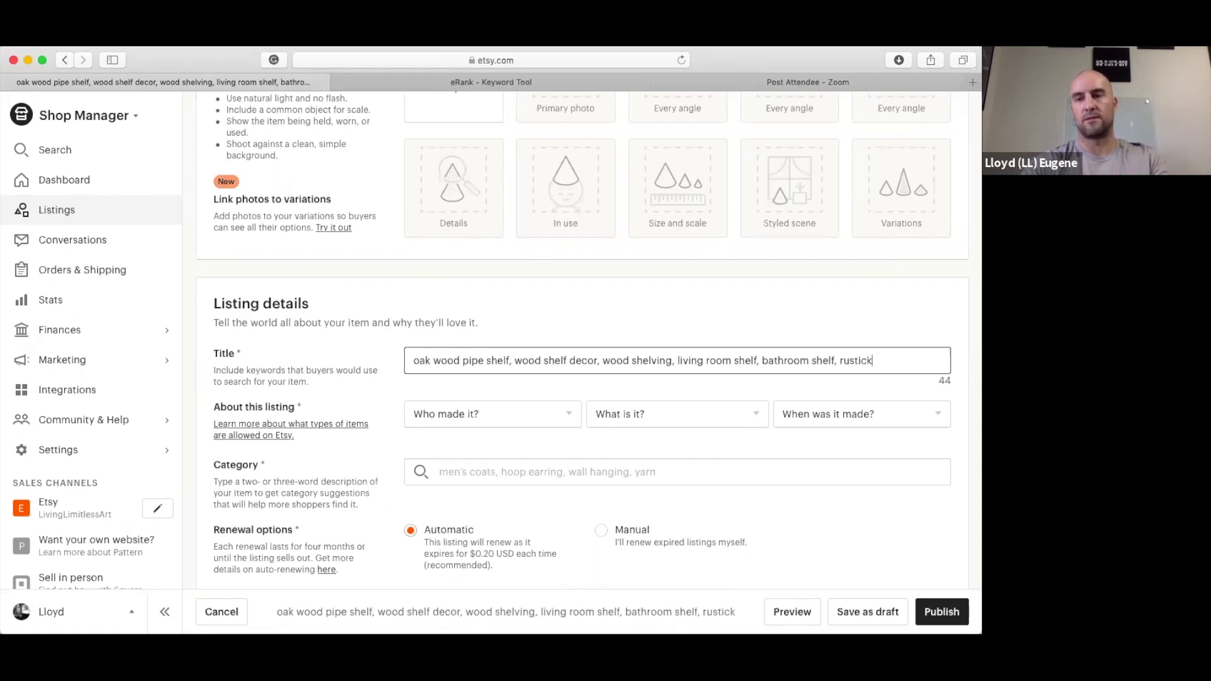
{"action": "type", "text": "f"}
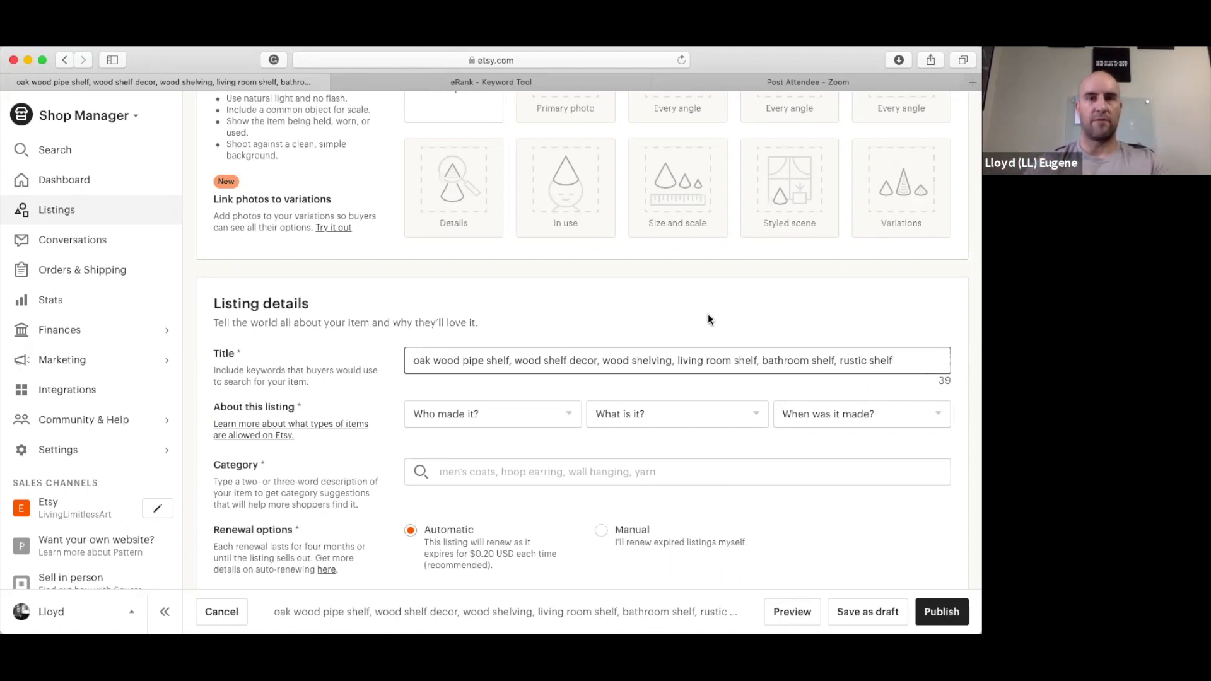
Step: Copy the full listing title and add its comma-separated phrases as the listing's tags
{"action": "left_click_drag", "start_coordinate": [899, 365], "coordinate": [345, 358]}
{"action": "key", "text": "super+c"}
{"action": "scroll", "coordinate": [355, 376], "scroll_direction": "down", "scroll_amount": 15}
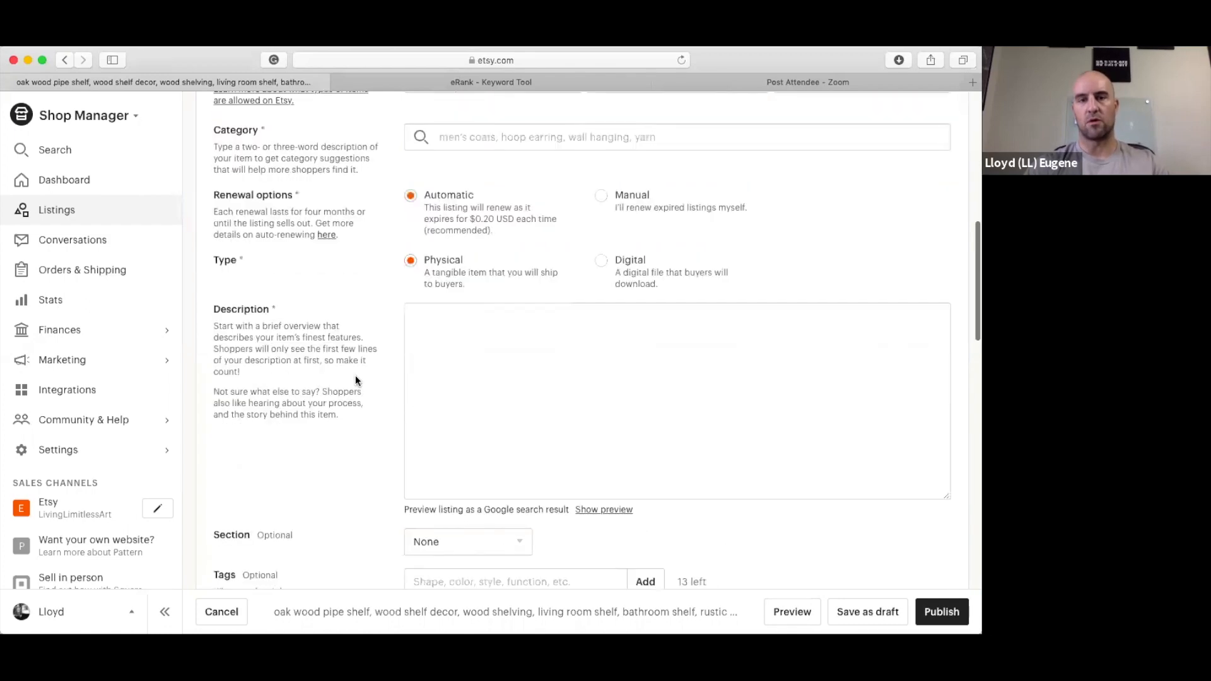
{"action": "scroll", "coordinate": [360, 386], "scroll_direction": "down", "scroll_amount": 5}
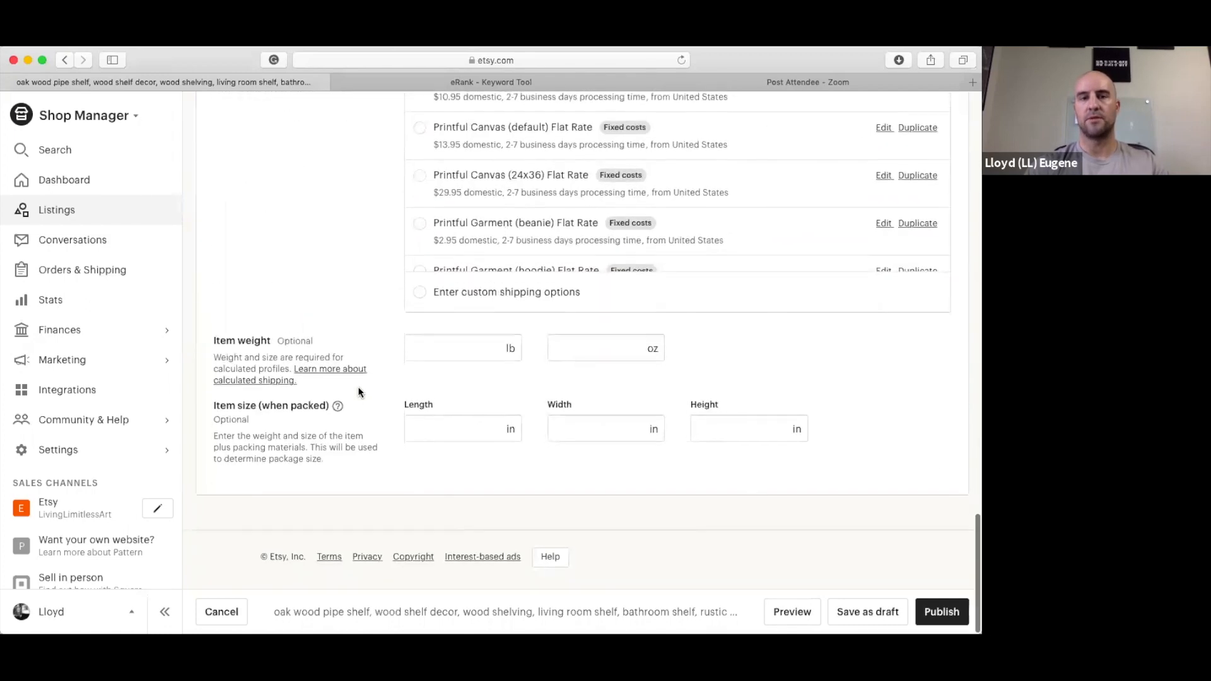
{"action": "scroll", "coordinate": [361, 386], "scroll_direction": "up", "scroll_amount": 15}
{"action": "scroll", "coordinate": [363, 390], "scroll_direction": "up", "scroll_amount": 6}
{"action": "left_click", "coordinate": [503, 336]}
{"action": "key", "text": "super+v"}
{"action": "left_click", "coordinate": [645, 335]}
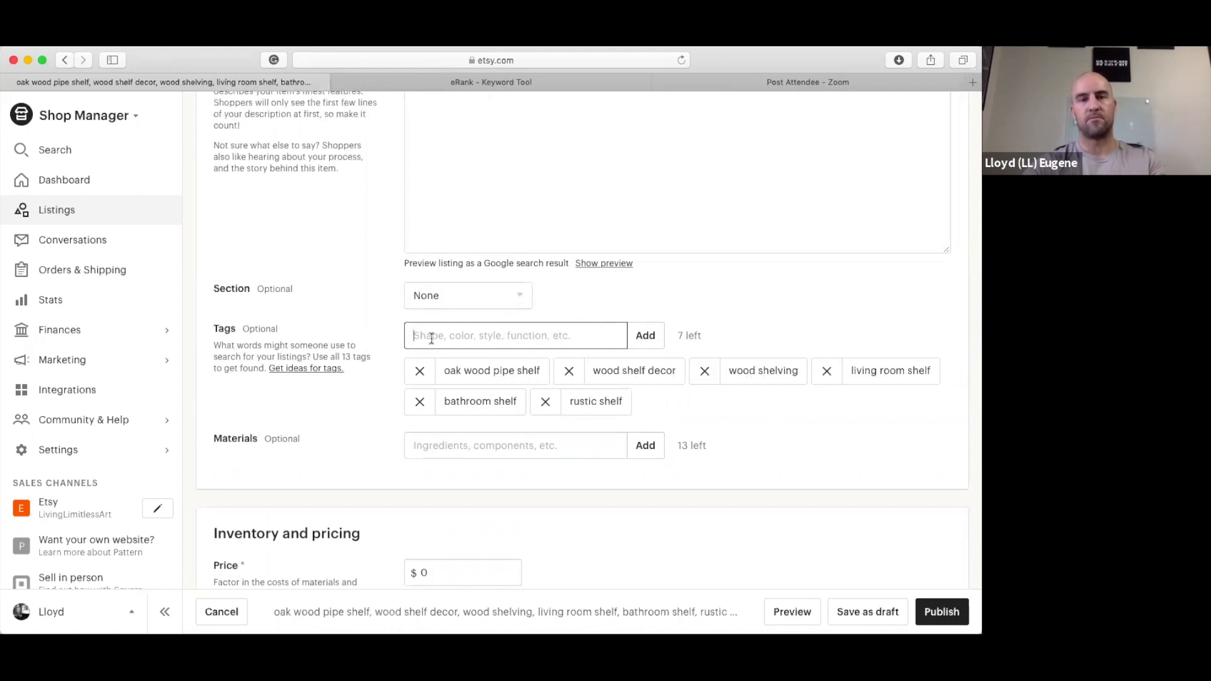
Step: Add the tags "stained shelf" and "wood shelf gift" to the listing
{"action": "type", "text": "stained shelf"}
{"action": "key", "text": "Return"}
{"action": "type", "text": "shel"}
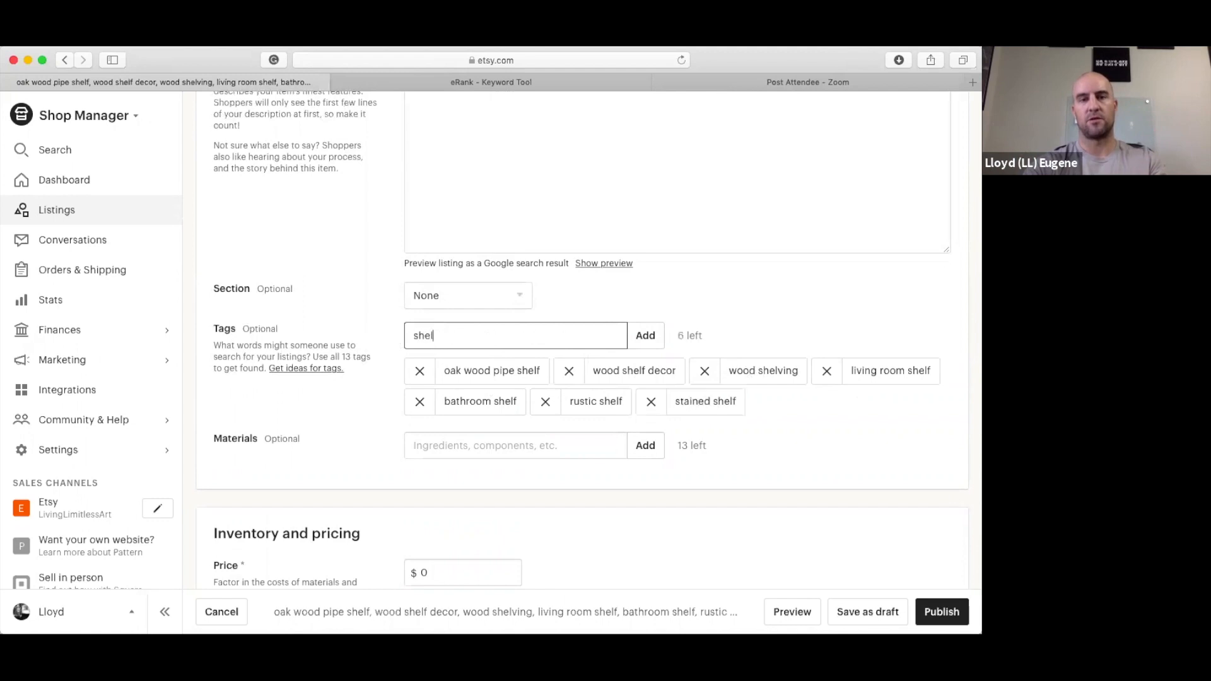
{"action": "key", "text": "BackSpace"}
{"action": "key", "text": "BackSpace"}
{"action": "key", "text": "BackSpace"}
{"action": "key", "text": "BackSpace"}
{"action": "type", "text": "wood shelf gif"}
{"action": "key", "text": "Return"}
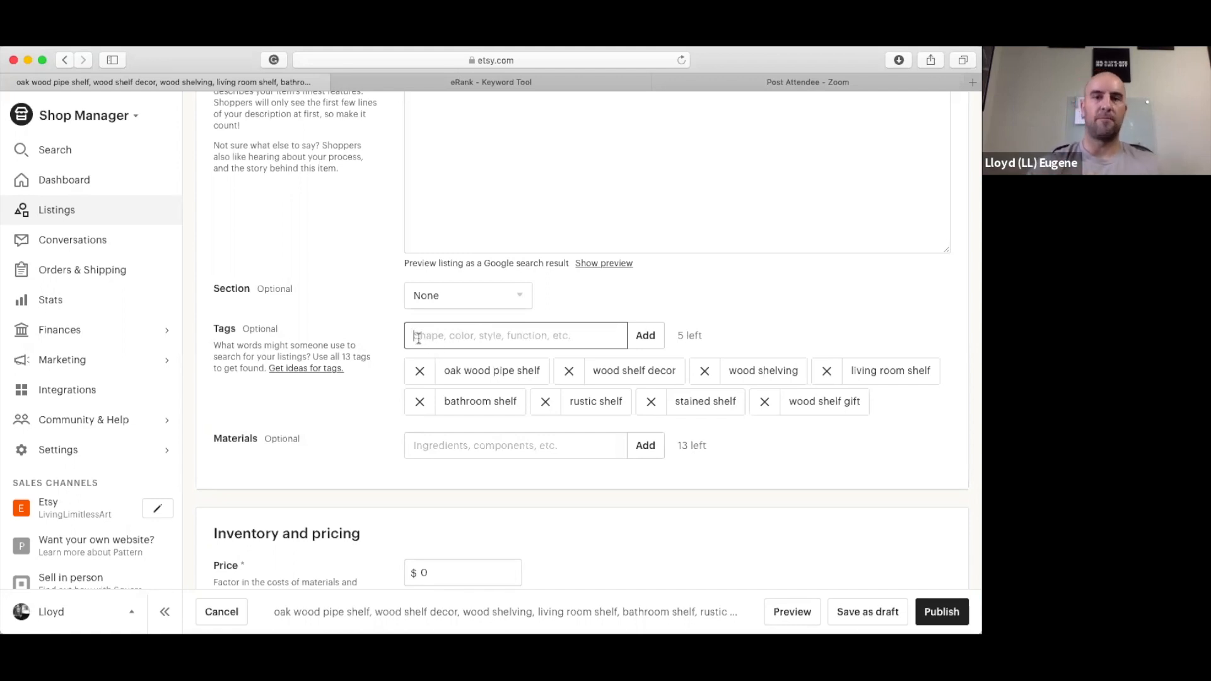
Step: Remove all the tags from the listing
{"action": "left_click", "coordinate": [415, 380]}
{"action": "left_click", "coordinate": [416, 379]}
{"action": "left_click", "coordinate": [417, 378]}
{"action": "left_click", "coordinate": [417, 379]}
{"action": "left_click", "coordinate": [417, 378]}
{"action": "left_click", "coordinate": [417, 378]}
{"action": "left_click", "coordinate": [416, 379]}
{"action": "left_click", "coordinate": [417, 377]}
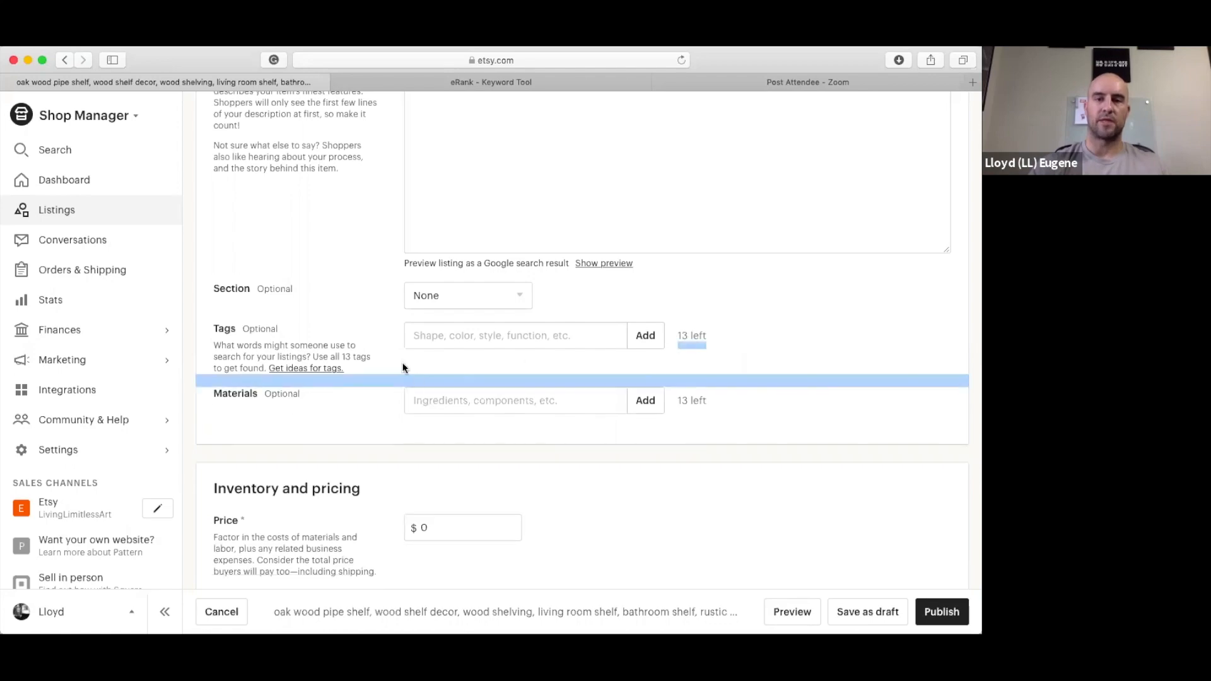
Step: Clear the whole listing title, leaving the title field ready for new text
{"action": "scroll", "coordinate": [392, 365], "scroll_direction": "up", "scroll_amount": 10}
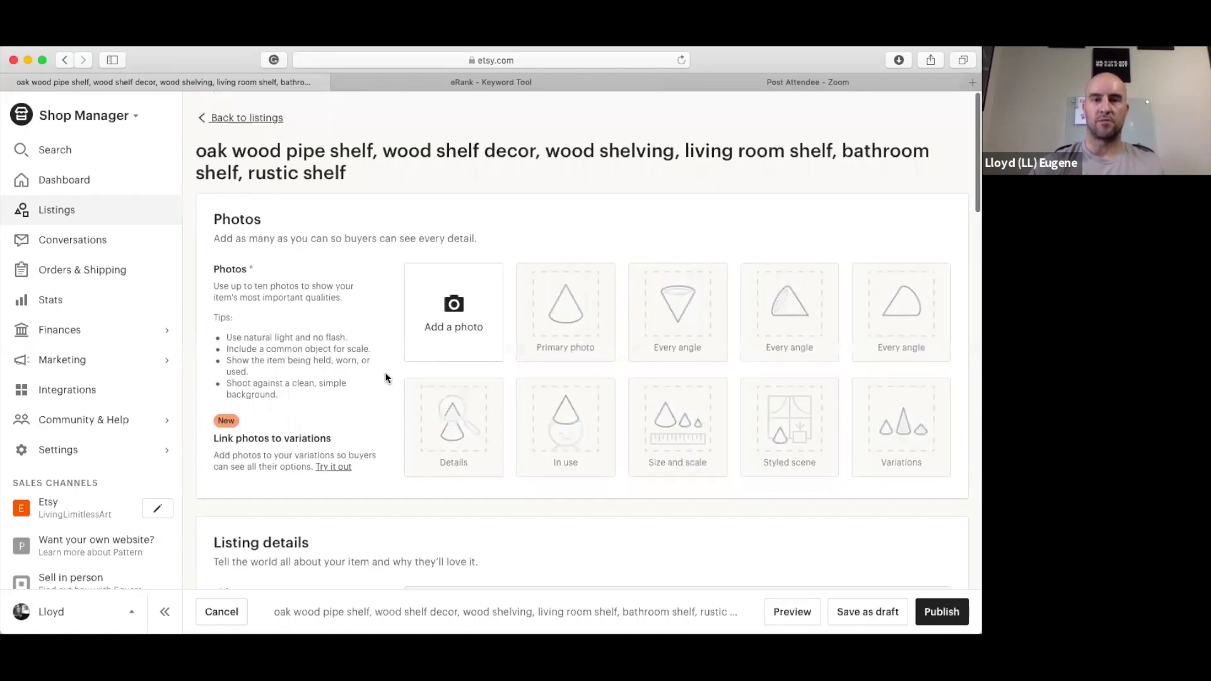
{"action": "scroll", "coordinate": [387, 376], "scroll_direction": "down", "scroll_amount": 5}
{"action": "left_click_drag", "start_coordinate": [908, 340], "coordinate": [391, 333]}
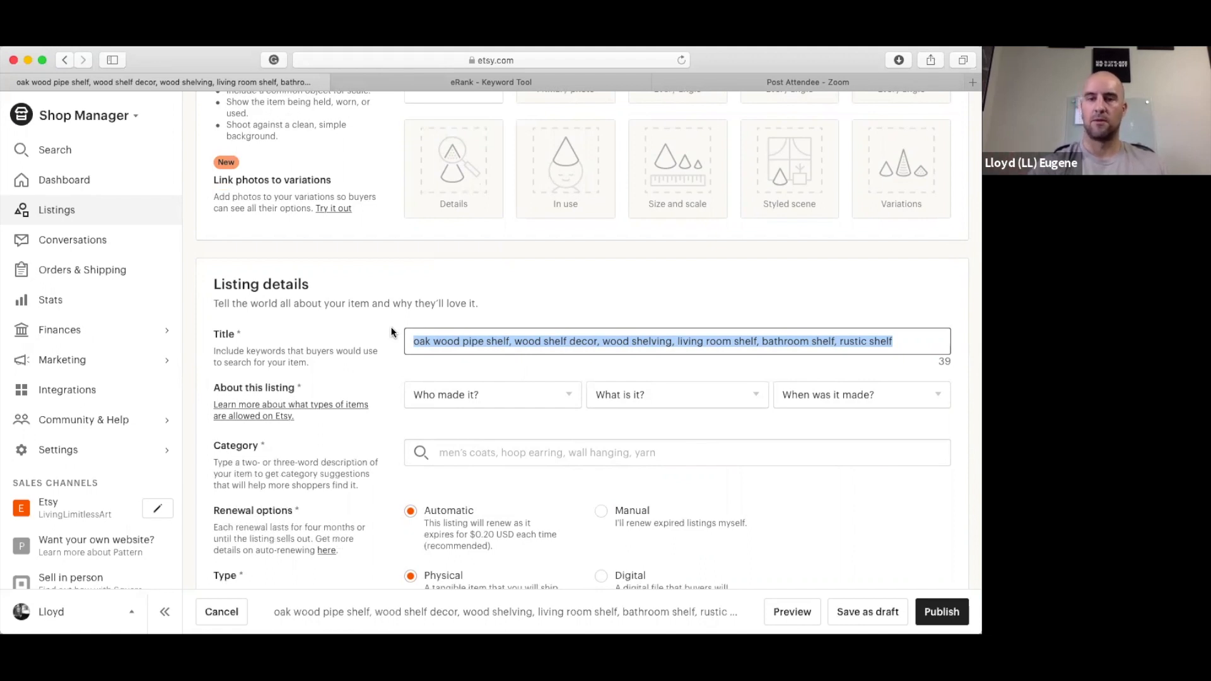
{"action": "key", "text": "BackSpace"}
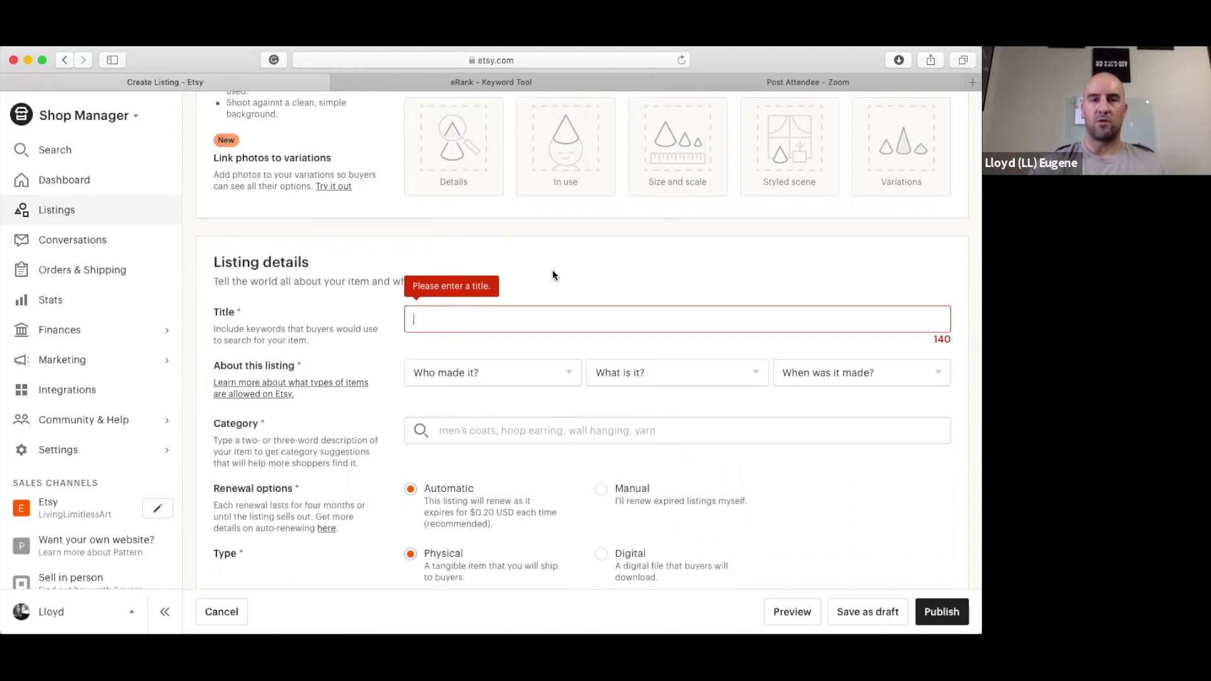
{"action": "left_click", "coordinate": [481, 327]}
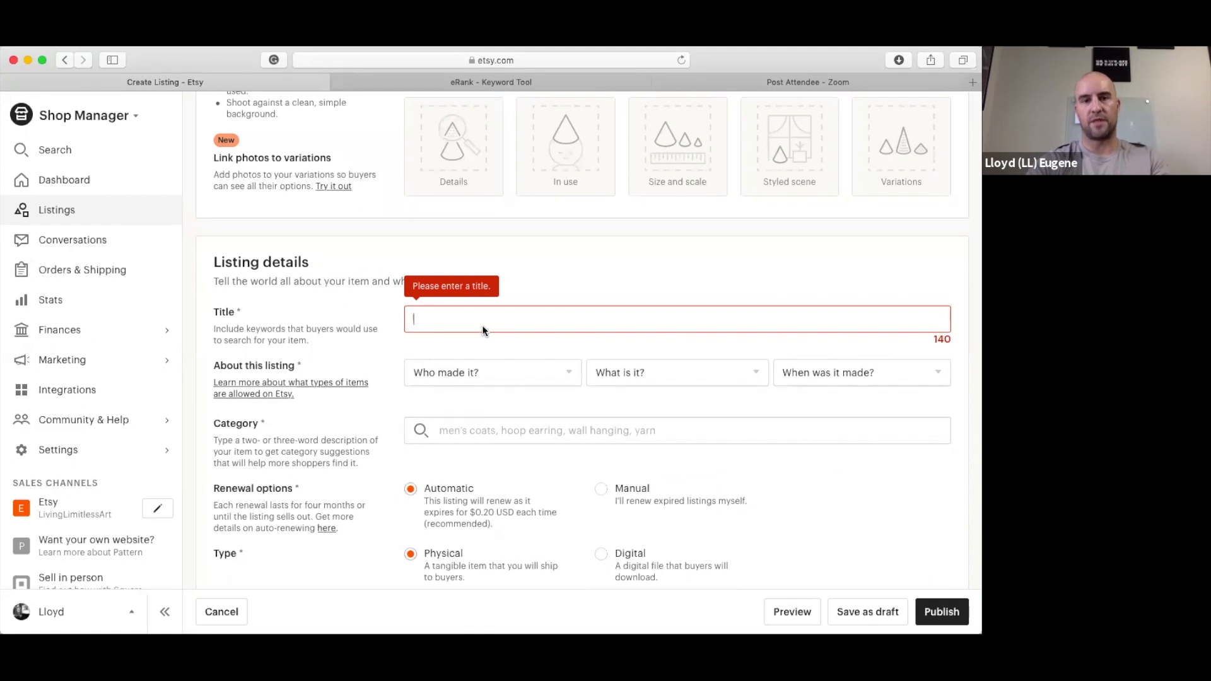
Step: Enter the listing title "oak wood pipe shelf, rustic wood shelf, wood shelf gift, living room shelf"
{"action": "type", "text": "oak wood pie"}
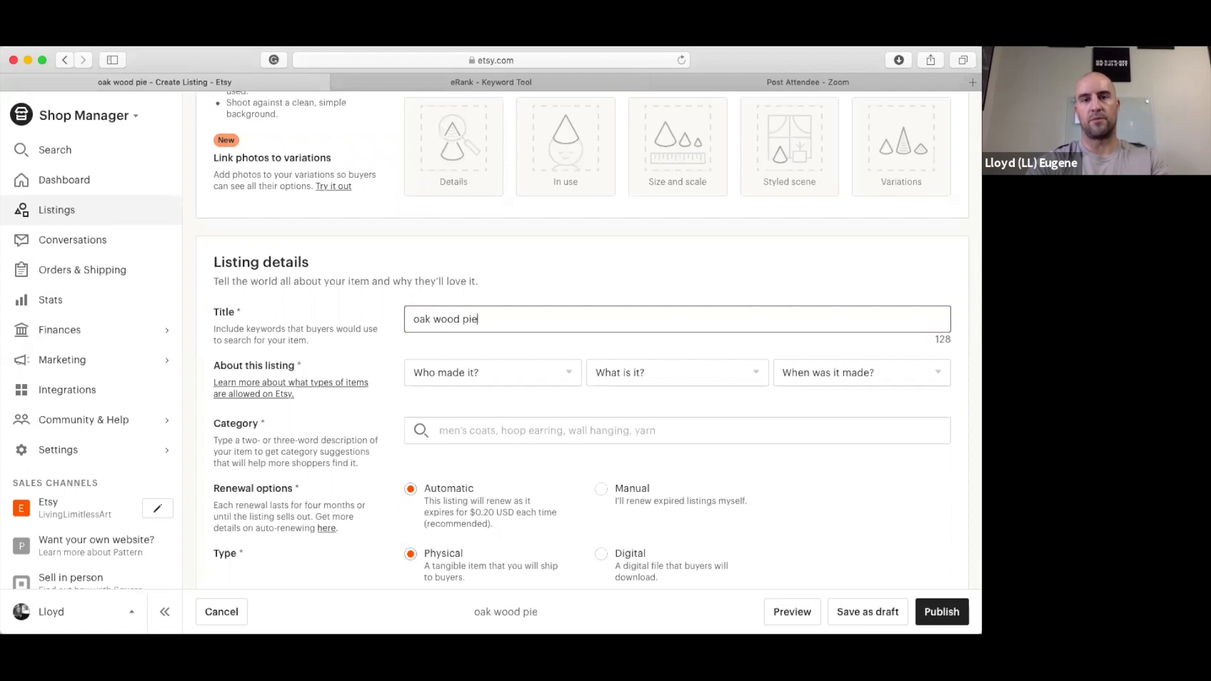
{"action": "key", "text": "BackSpace"}
{"action": "type", "text": "pe shelf, ow"}
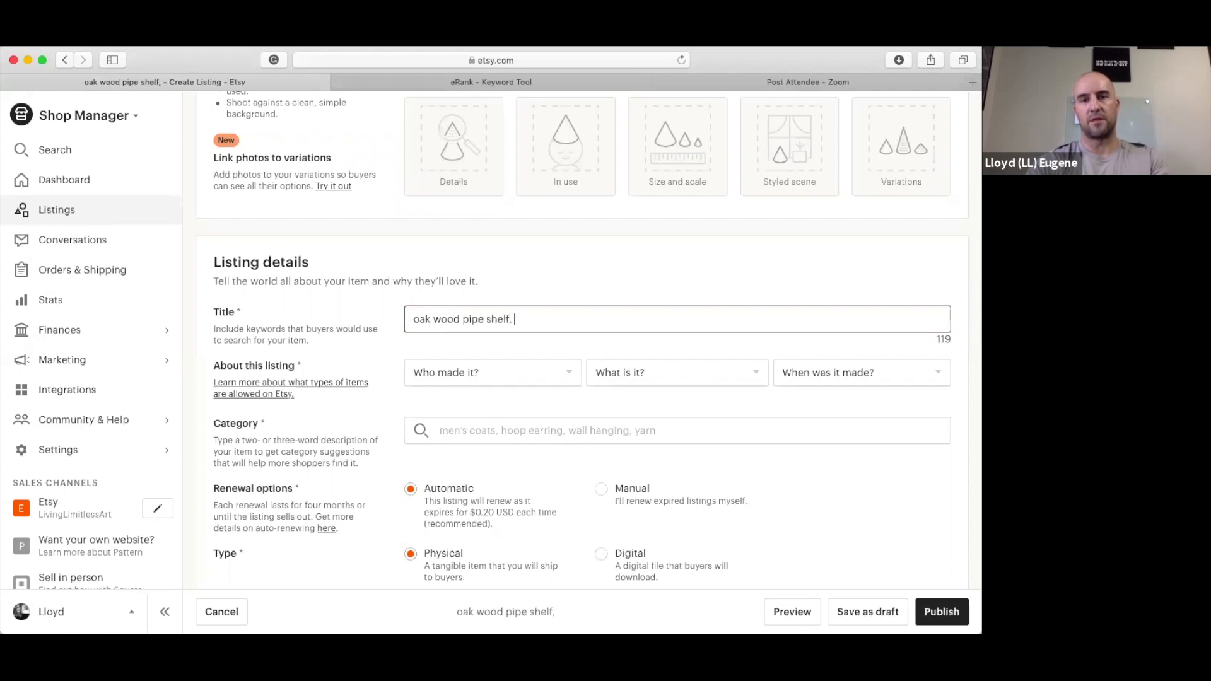
{"action": "key", "text": "BackSpace"}
{"action": "key", "text": "BackSpace"}
{"action": "type", "text": "rustic"}
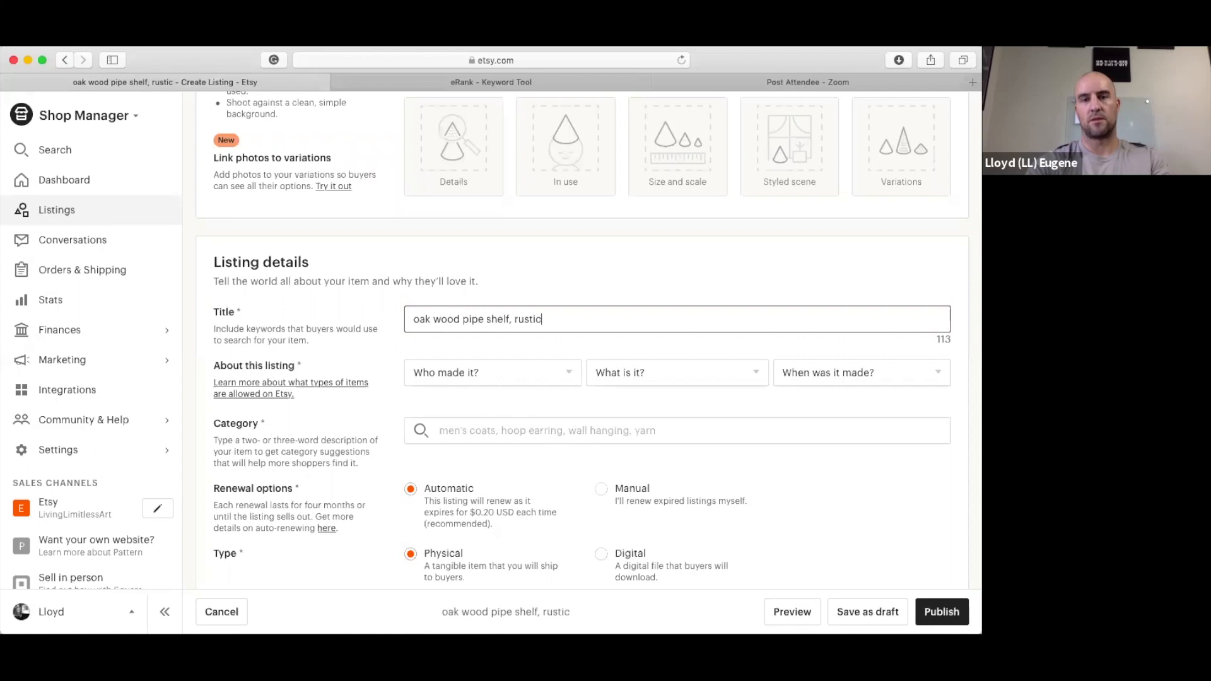
{"action": "type", "text": " wood shelf, "}
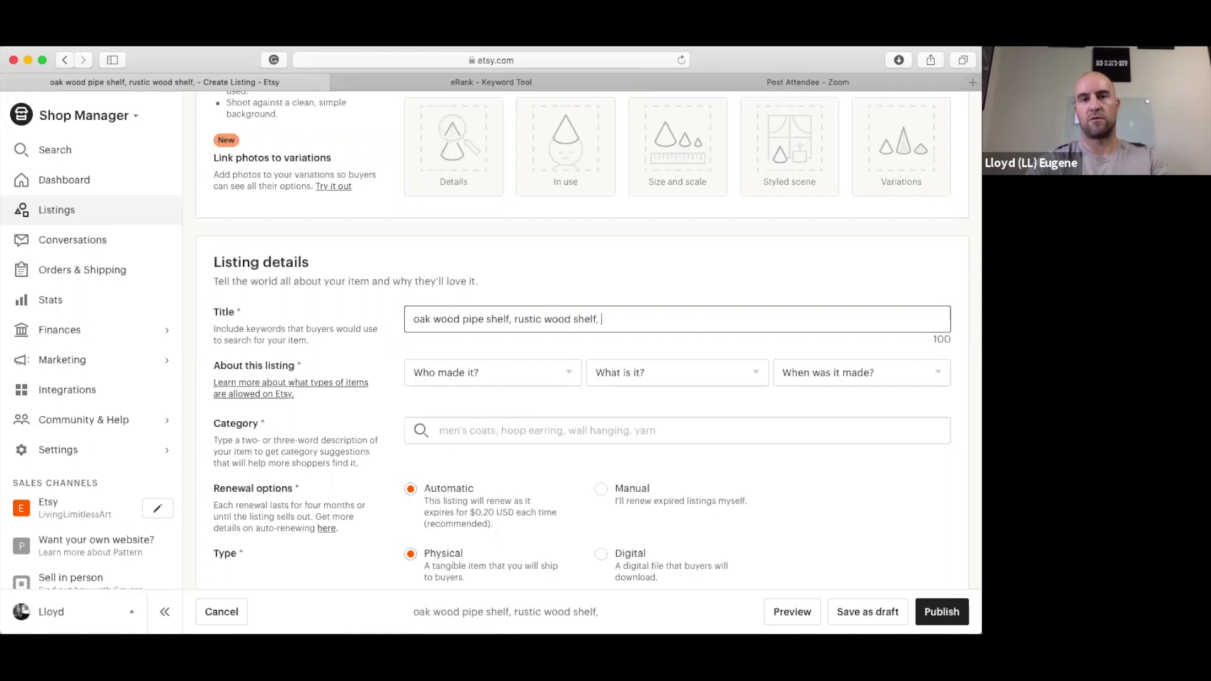
{"action": "type", "text": "wood shelf gift, living room shelf"}
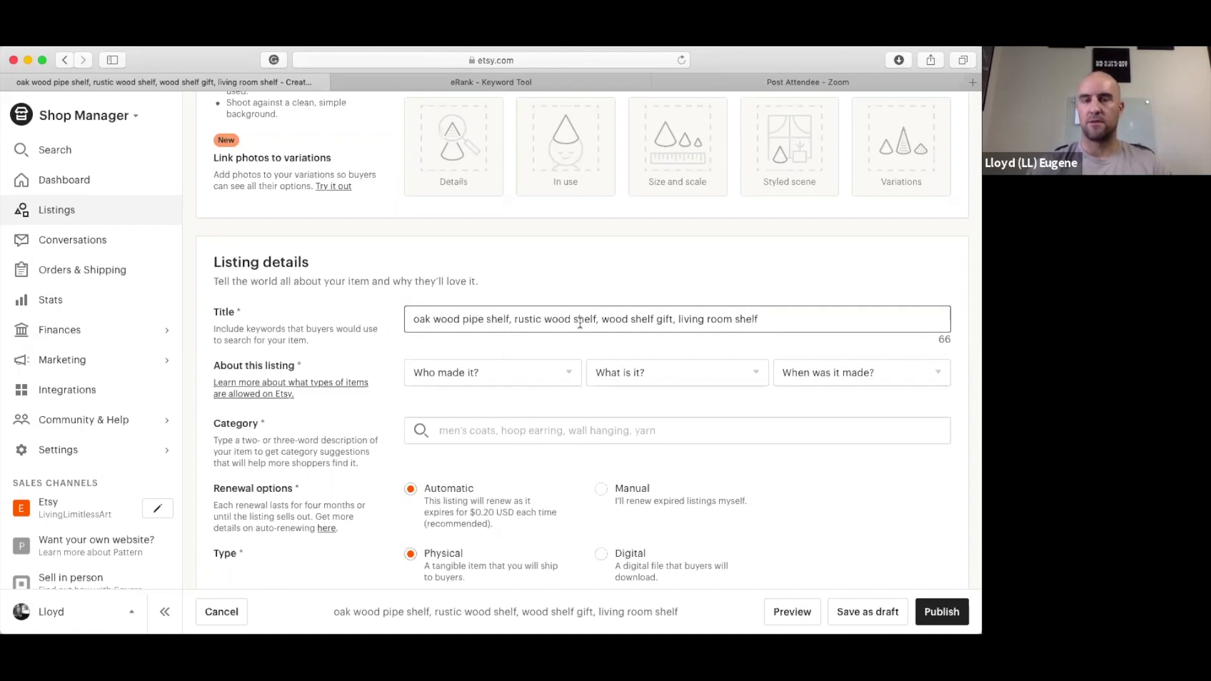
{"action": "left_click_drag", "start_coordinate": [833, 320], "coordinate": [319, 318]}
Step: Add the tag "bathroom shelf" to the listing
{"action": "scroll", "coordinate": [357, 330], "scroll_direction": "down", "scroll_amount": 2}
{"action": "scroll", "coordinate": [379, 344], "scroll_direction": "down", "scroll_amount": 20}
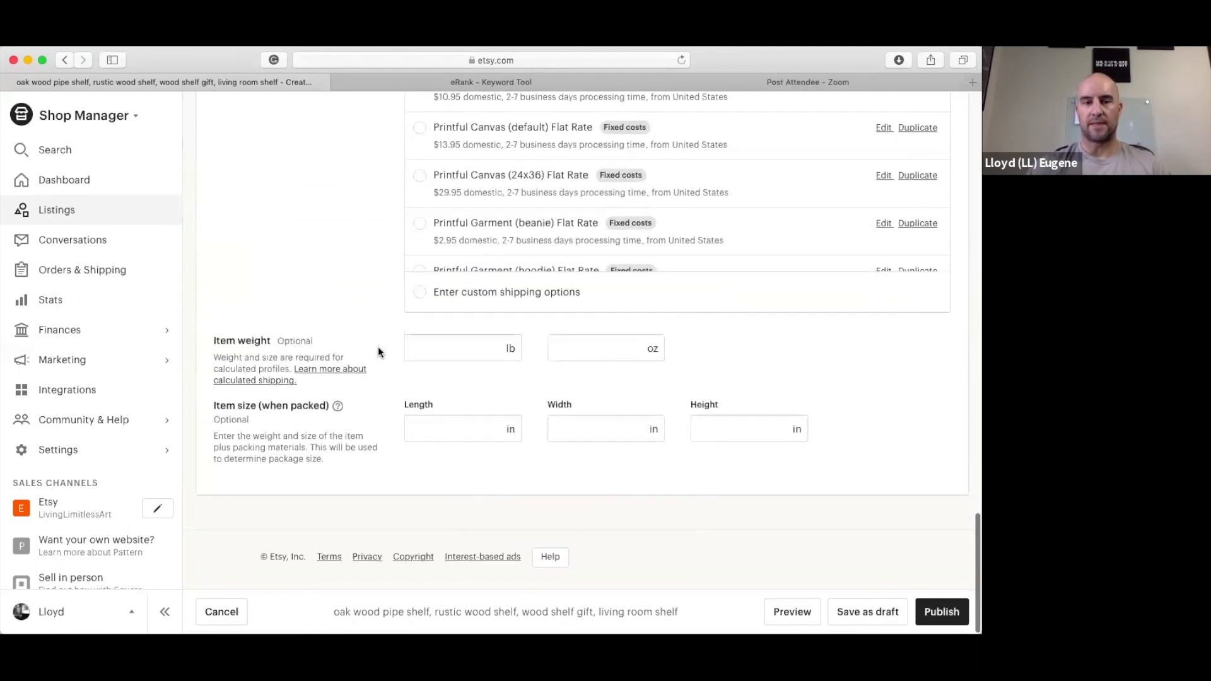
{"action": "scroll", "coordinate": [377, 360], "scroll_direction": "up", "scroll_amount": 12}
{"action": "scroll", "coordinate": [380, 363], "scroll_direction": "up", "scroll_amount": 6}
{"action": "left_click", "coordinate": [490, 260]}
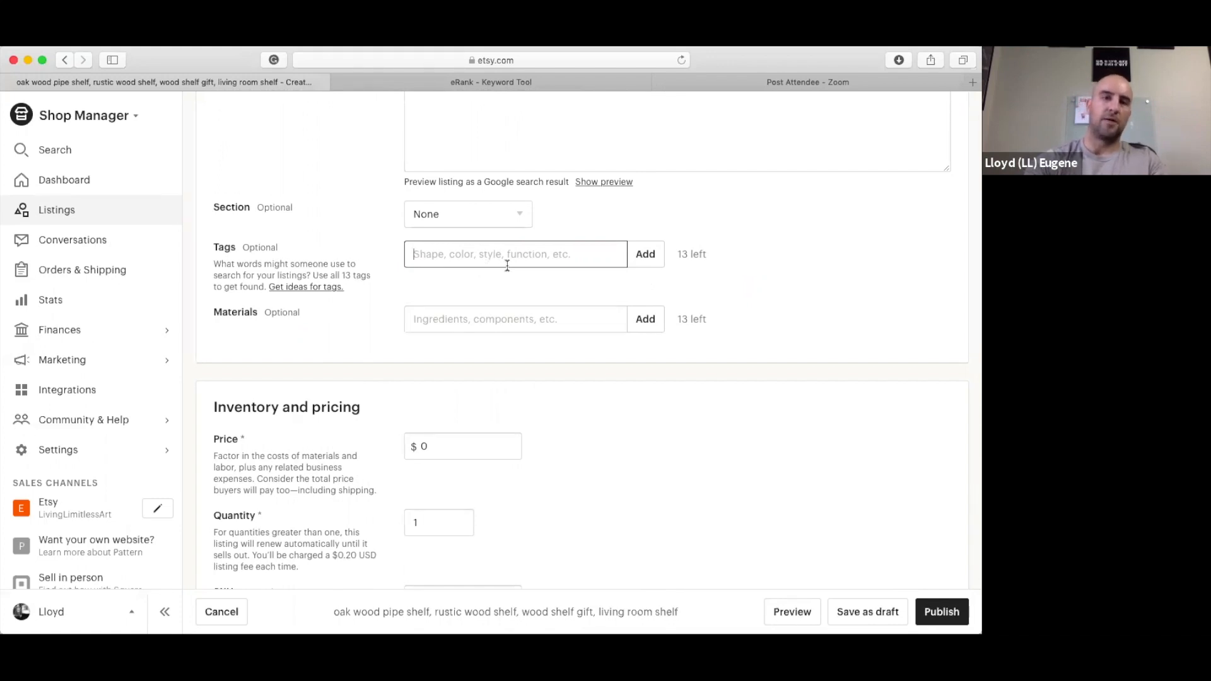
{"action": "type", "text": "bahtroo"}
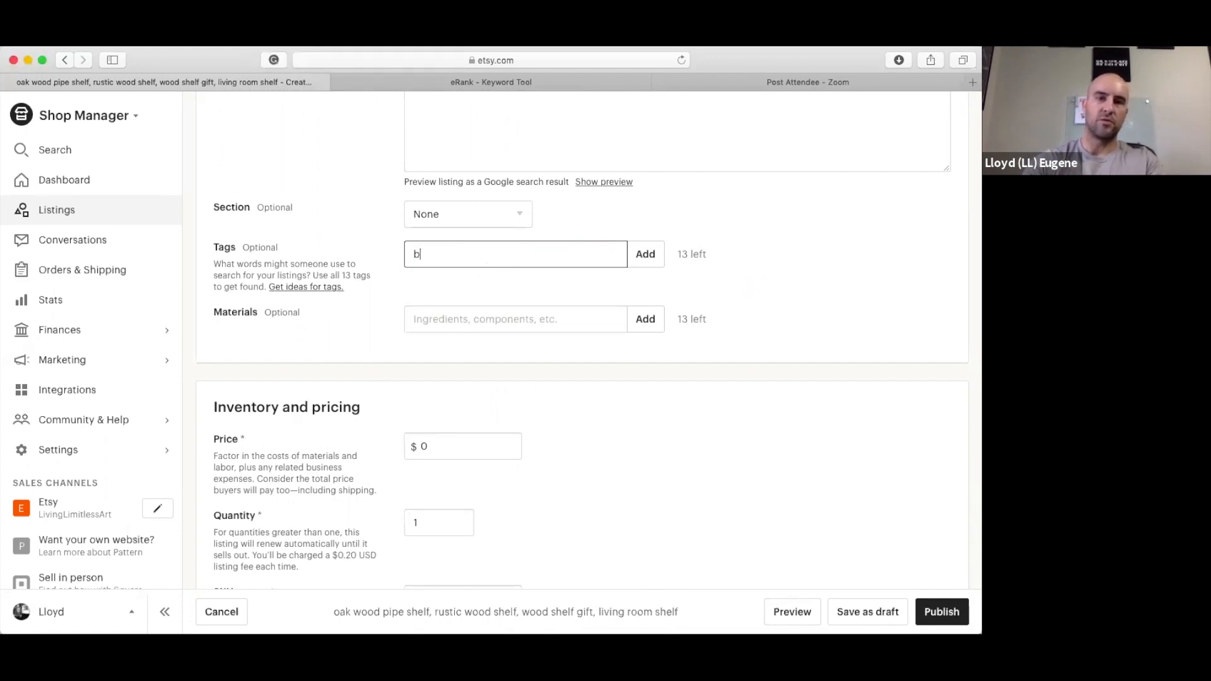
{"action": "key", "text": "BackSpace"}
{"action": "key", "text": "BackSpace"}
{"action": "key", "text": "BackSpace"}
{"action": "key", "text": "BackSpace"}
{"action": "key", "text": "BackSpace"}
{"action": "type", "text": "th"}
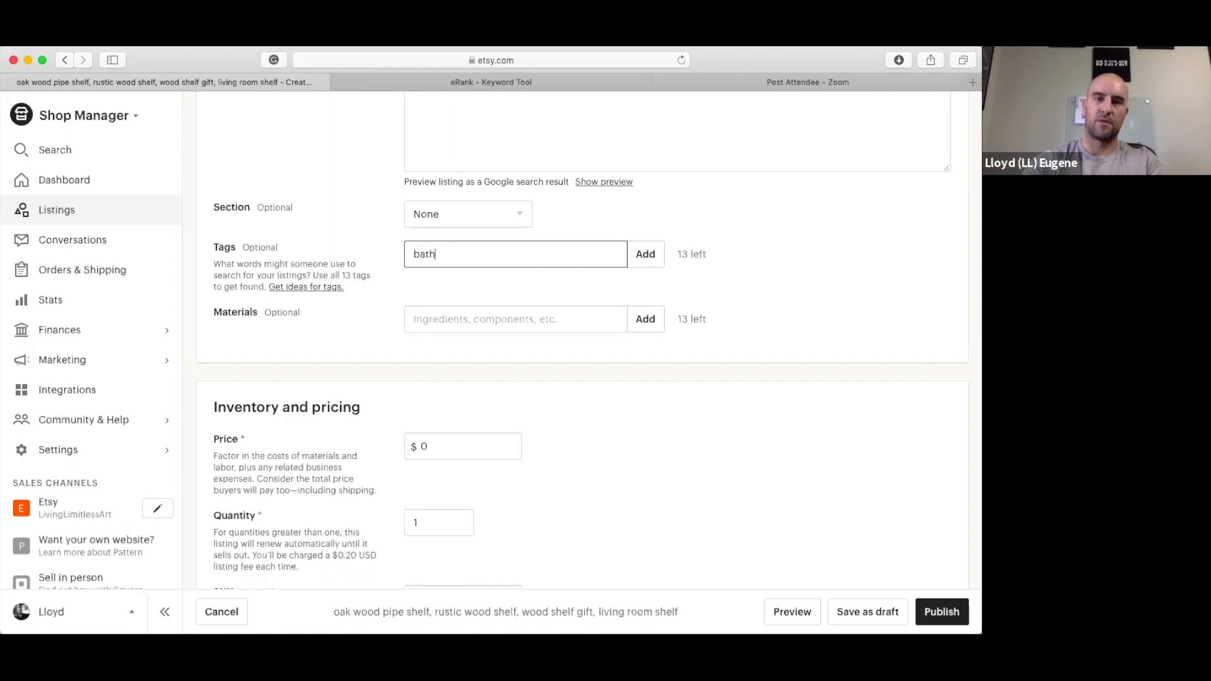
{"action": "type", "text": "room shelf"}
{"action": "key", "text": "Return"}
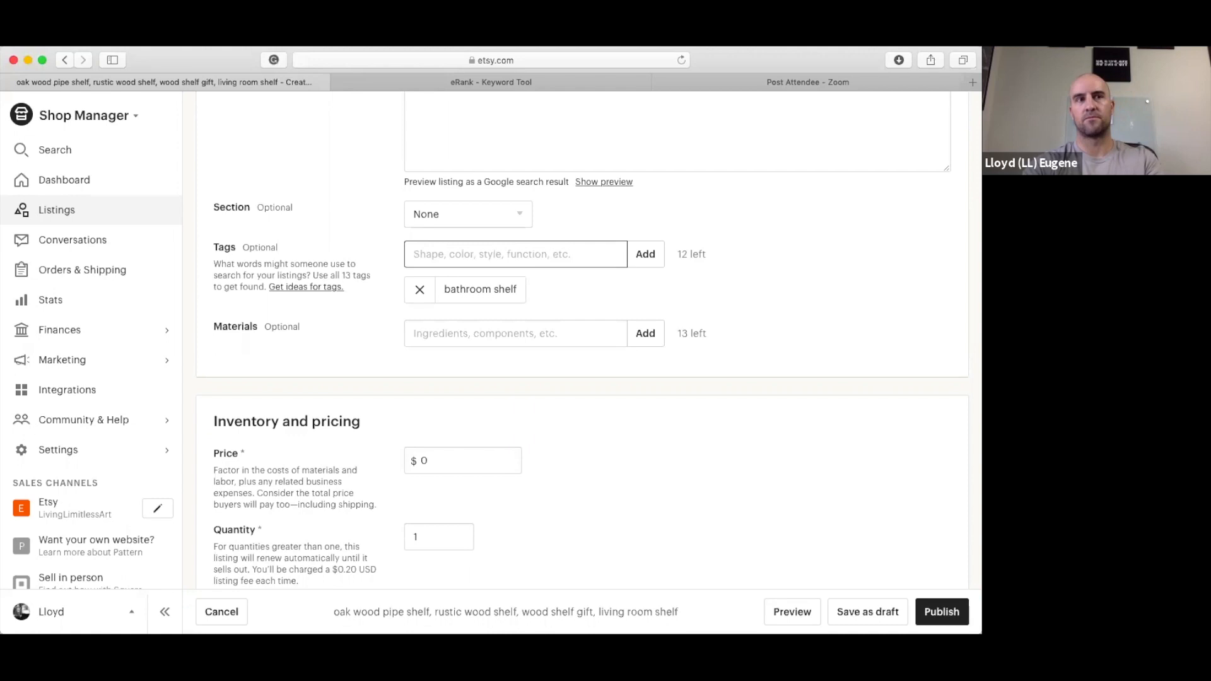
Step: Add the tags "shelf decor", "room decor" and "rustic gift" to the listing
{"action": "type", "text": "shelf de"}
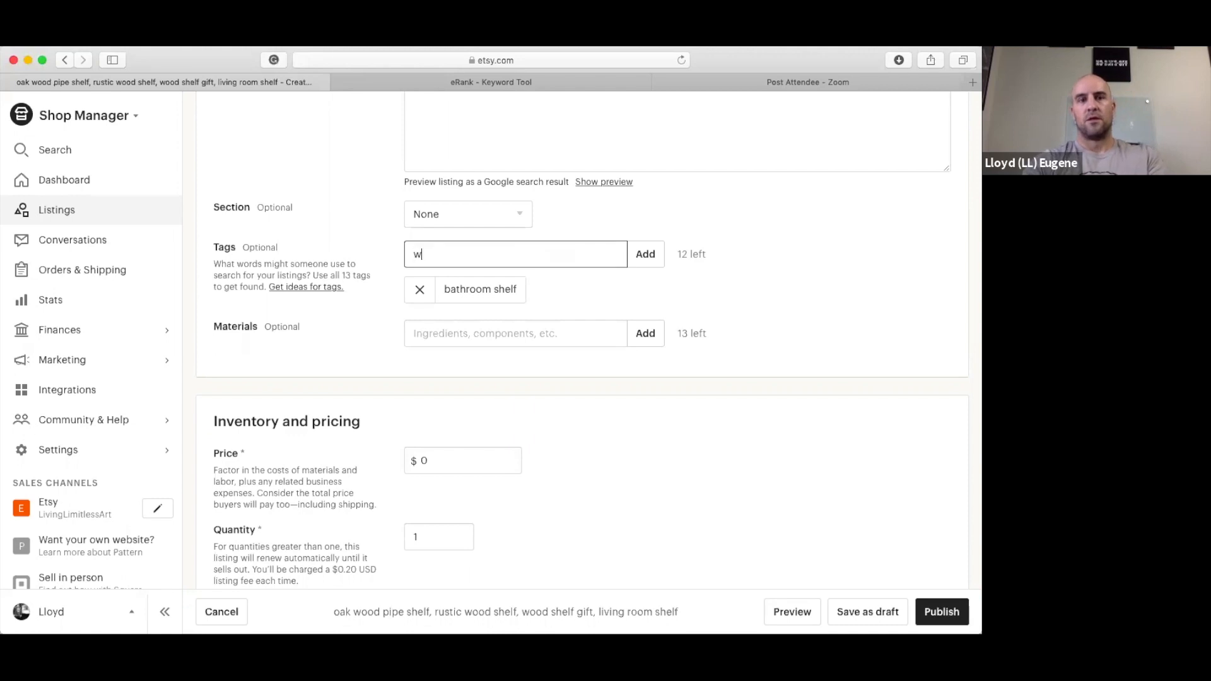
{"action": "type", "text": "co"}
{"action": "key", "text": "Return"}
{"action": "type", "text": "room decor"}
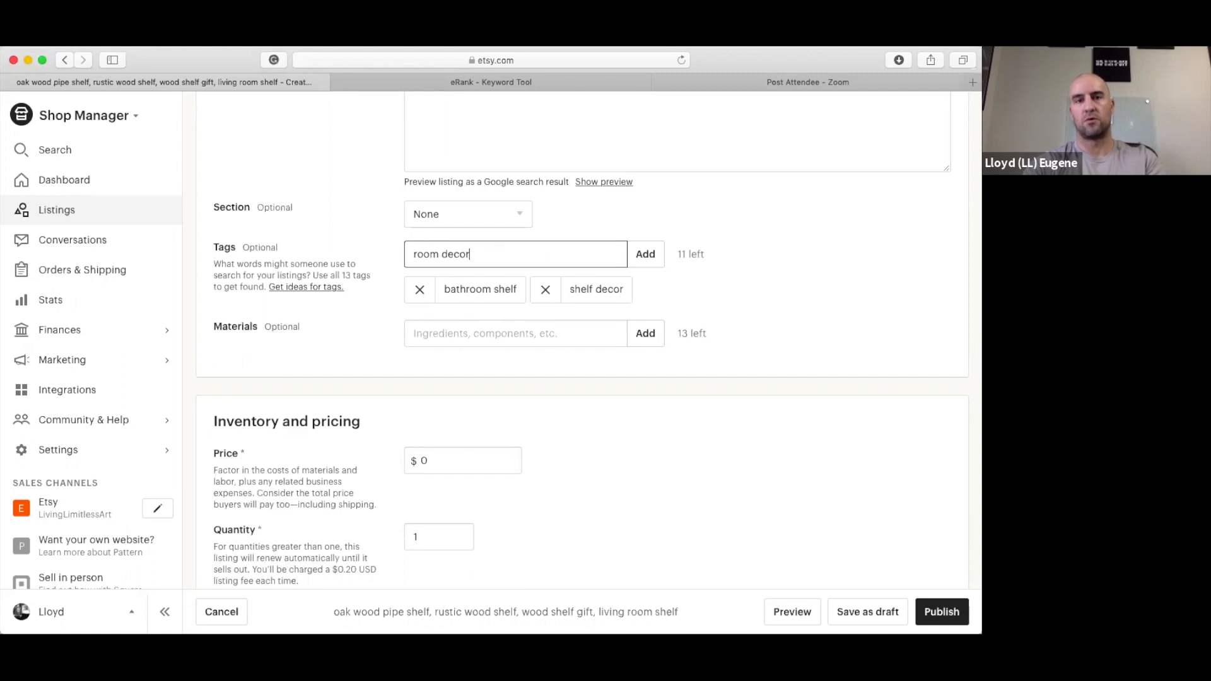
{"action": "key", "text": "Return"}
{"action": "type", "text": "rustic gift"}
{"action": "key", "text": "Return"}
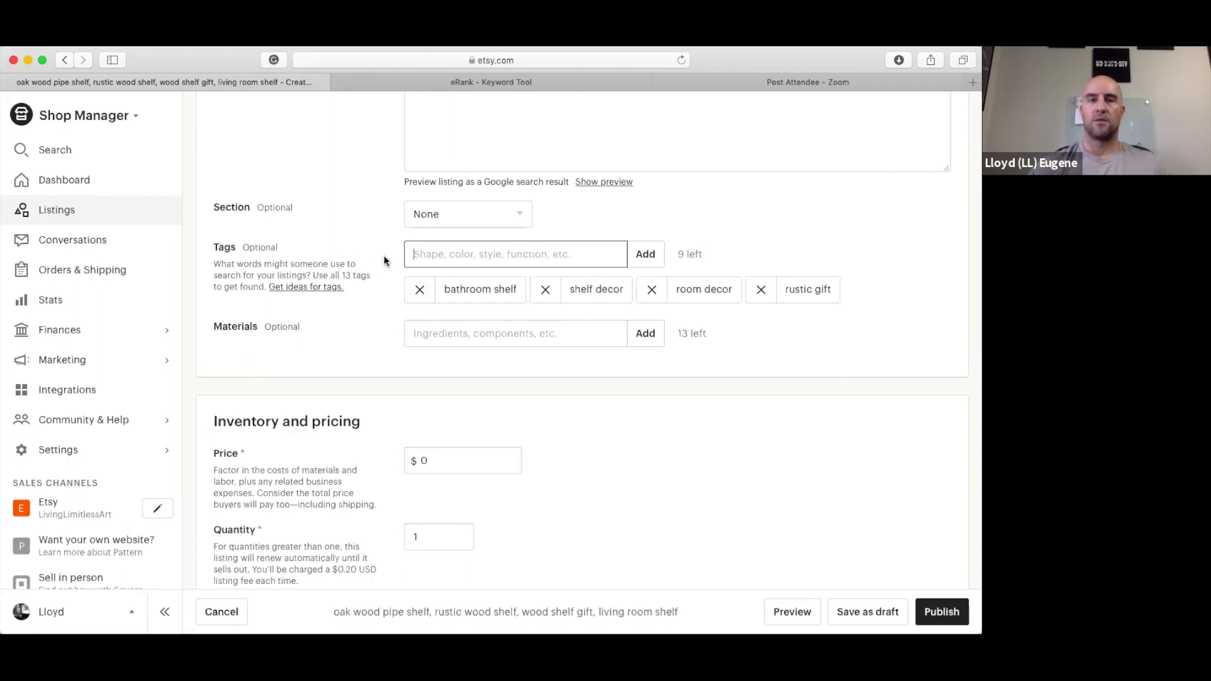
Step: Replace the whole listing title with "wood shelf, oak shelf, shelf gift, living room decor, "
{"action": "scroll", "coordinate": [359, 235], "scroll_direction": "up", "scroll_amount": 4}
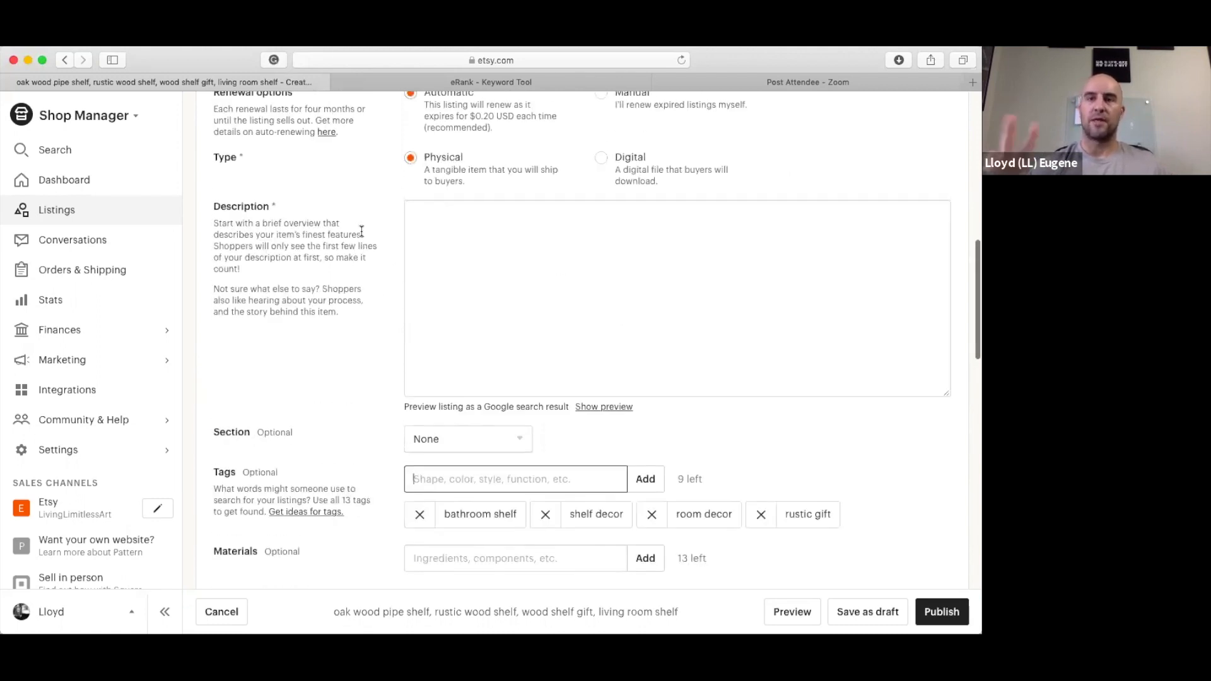
{"action": "scroll", "coordinate": [328, 220], "scroll_direction": "up", "scroll_amount": 10}
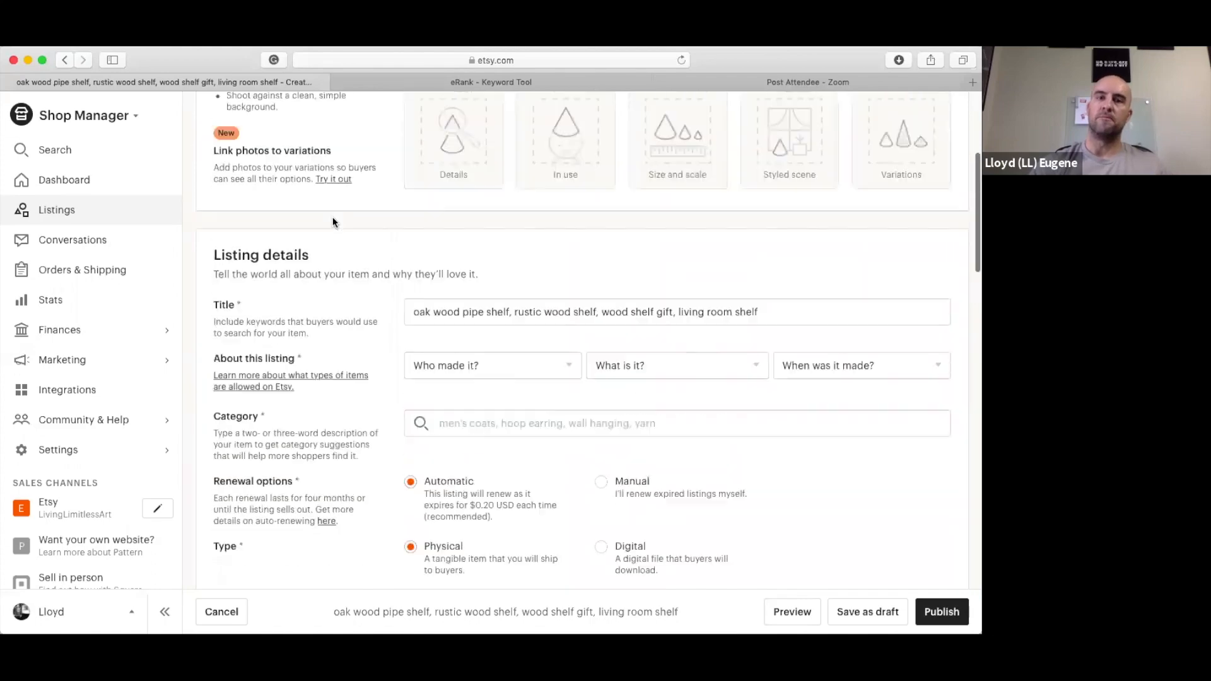
{"action": "left_click", "coordinate": [805, 465]}
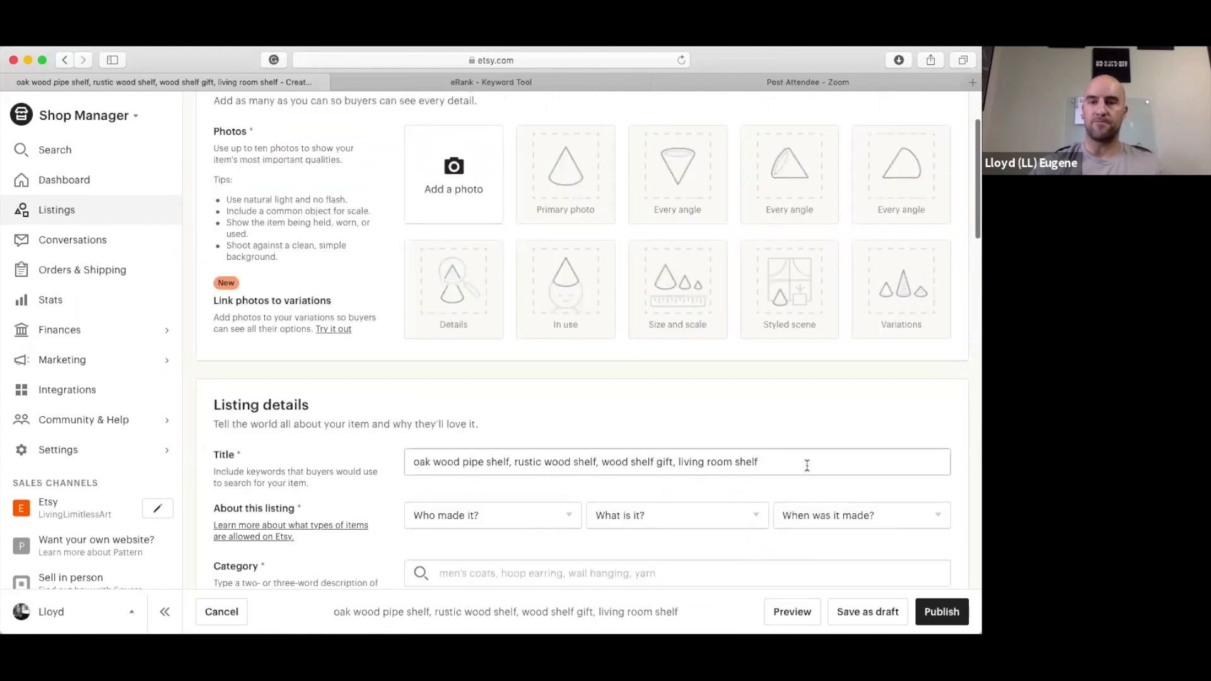
{"action": "key", "text": "super+a"}
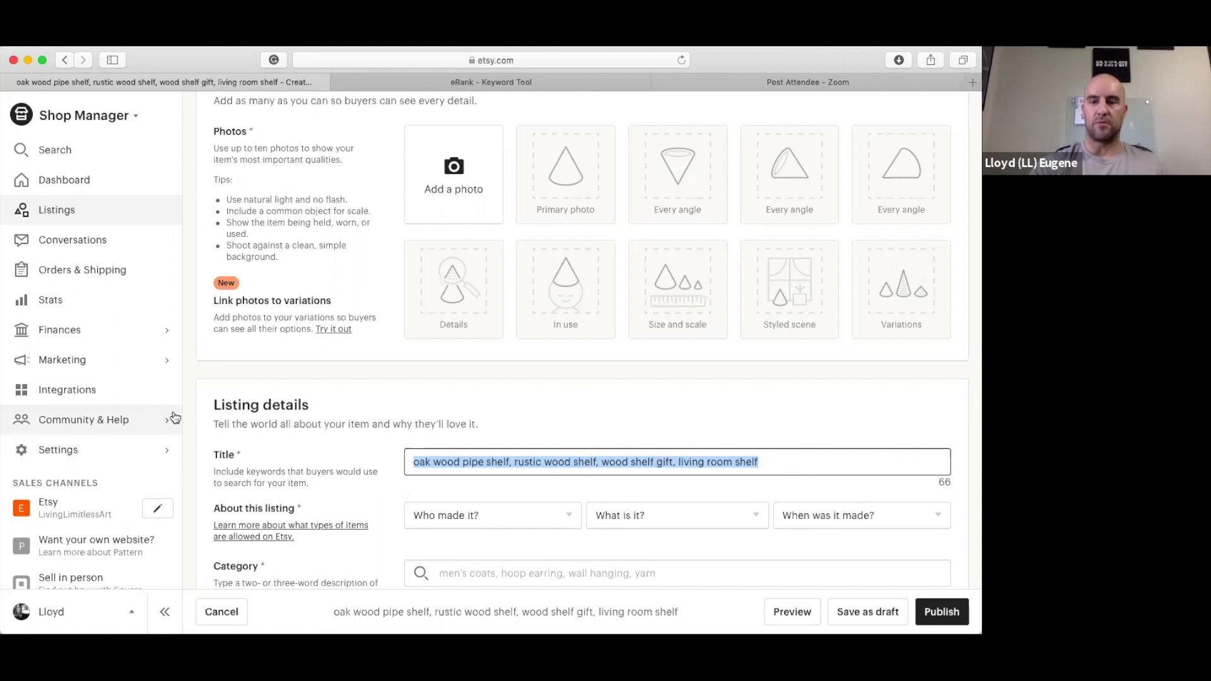
{"action": "key", "text": "BackSpace"}
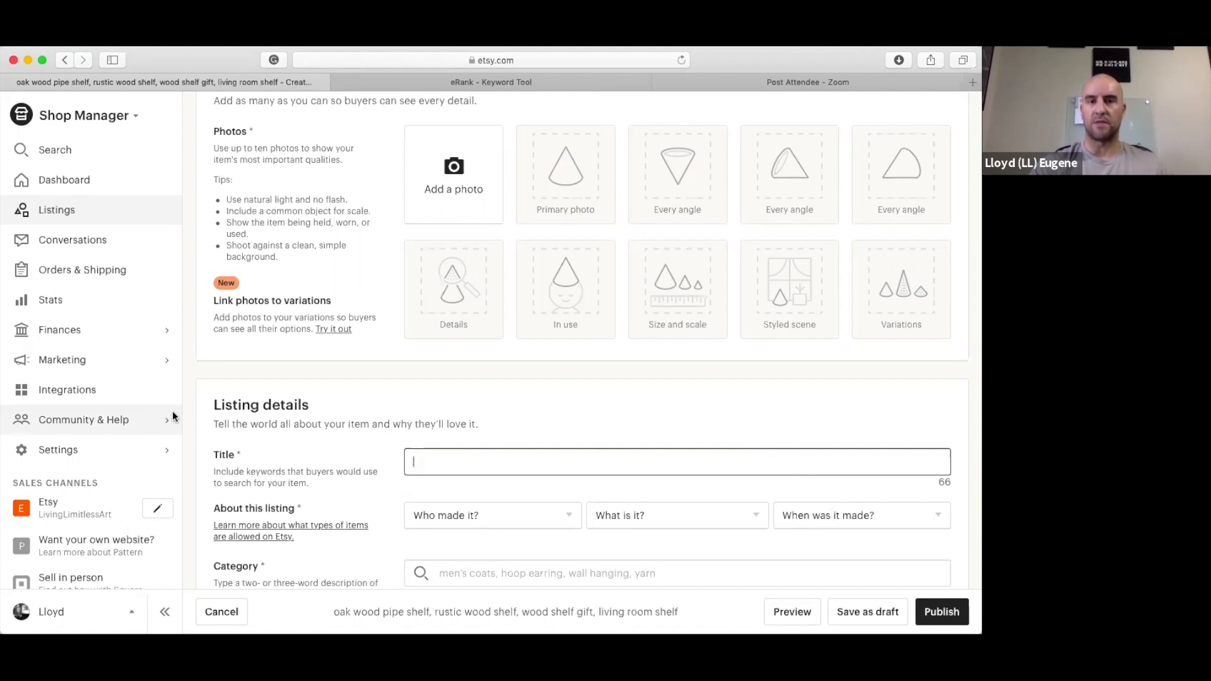
{"action": "scroll", "coordinate": [441, 459], "scroll_direction": "down", "scroll_amount": 1}
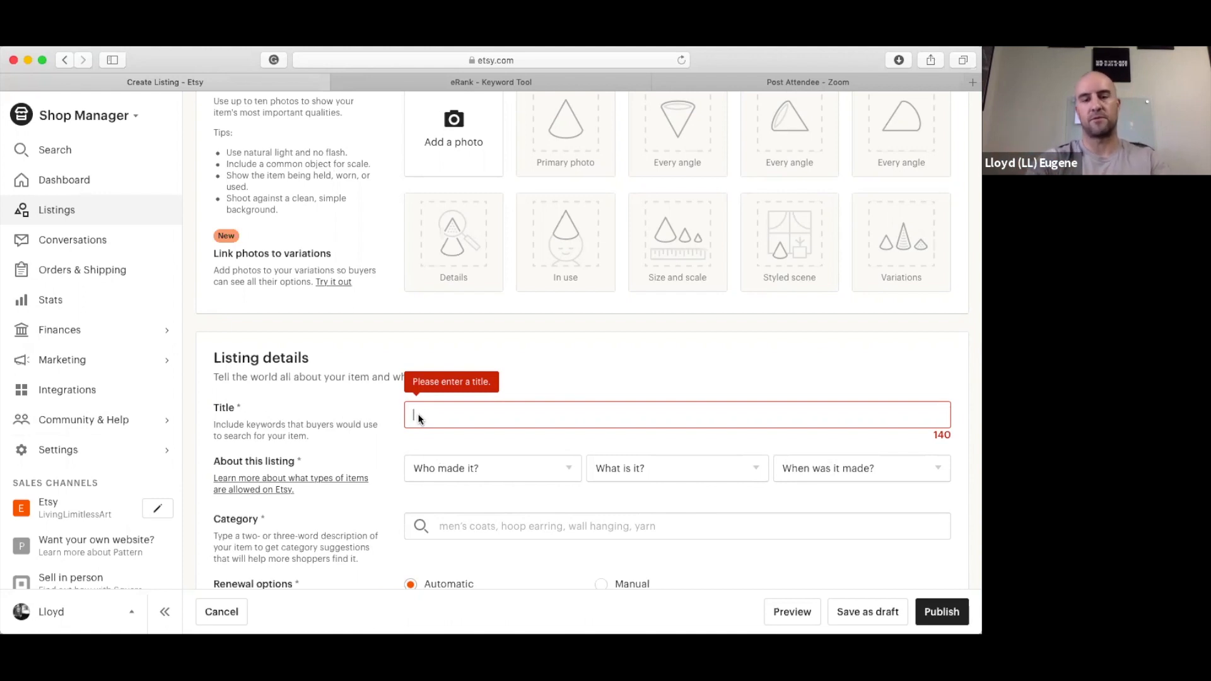
{"action": "type", "text": "wood sh"}
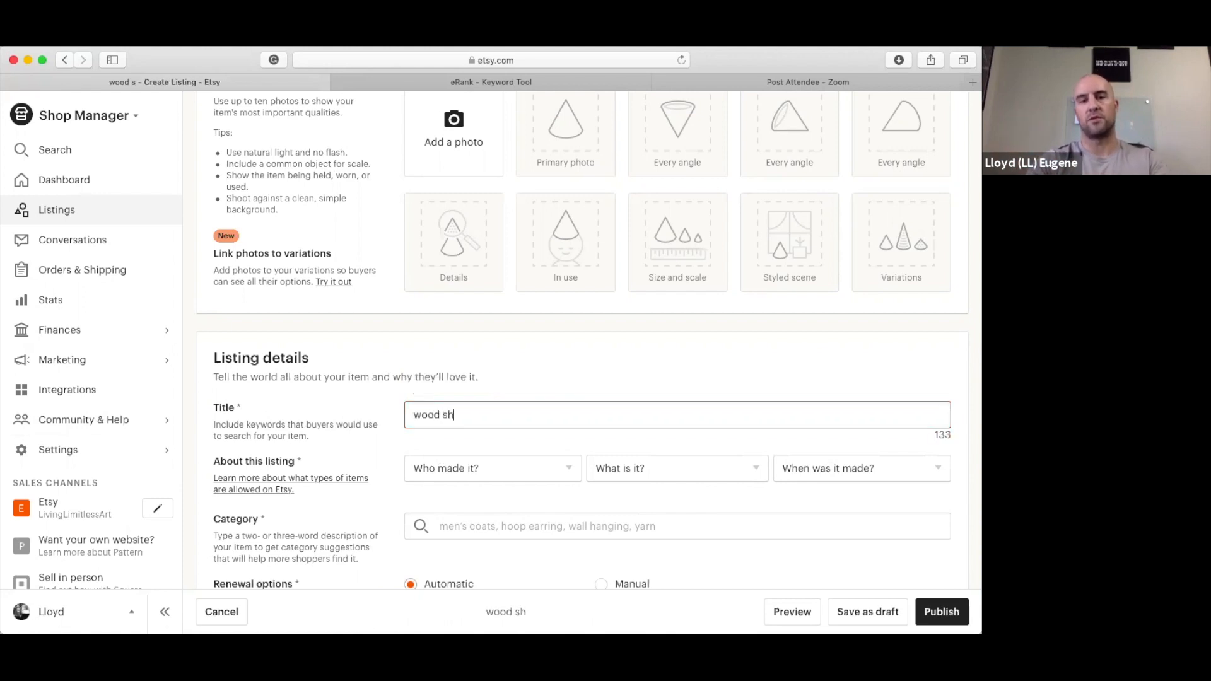
{"action": "type", "text": "elf,"}
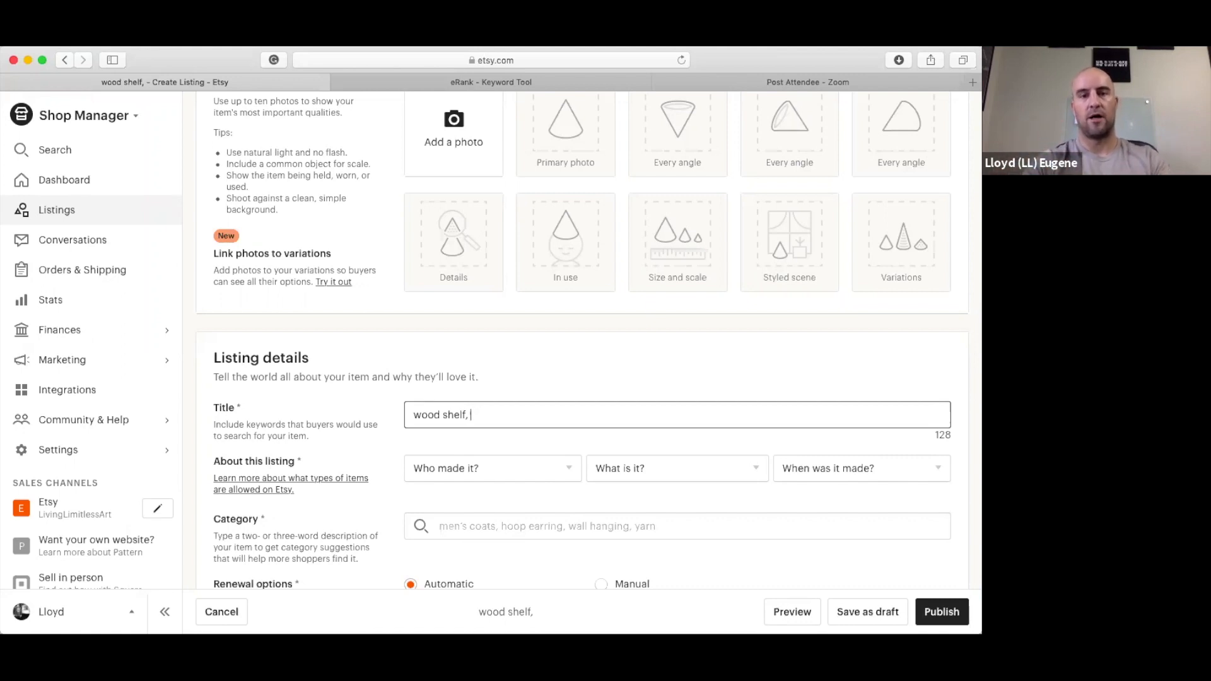
{"action": "type", "text": "oak s"}
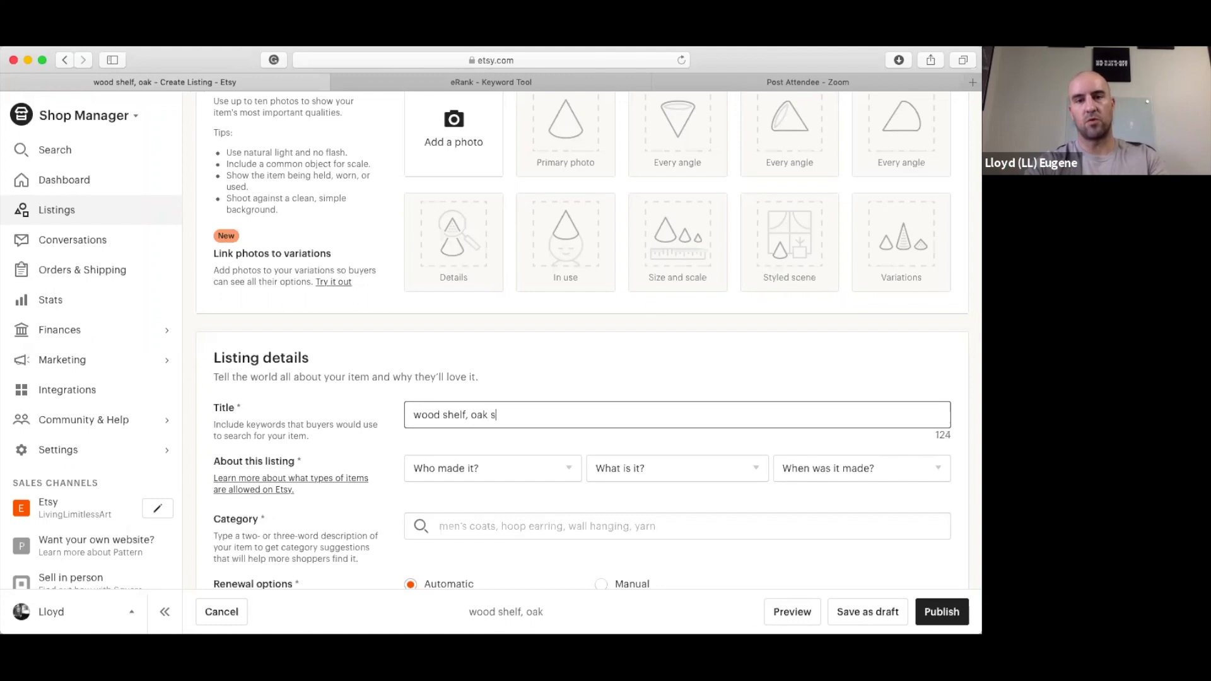
{"action": "type", "text": "helf, s"}
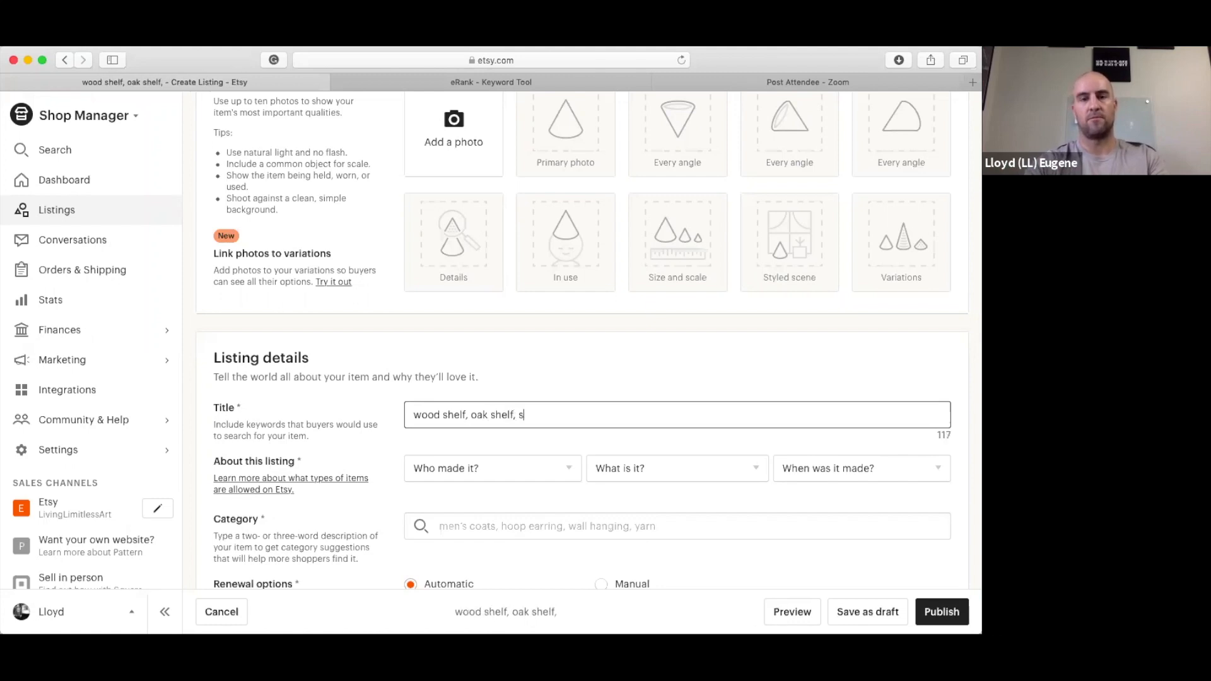
{"action": "type", "text": "helf gift, "}
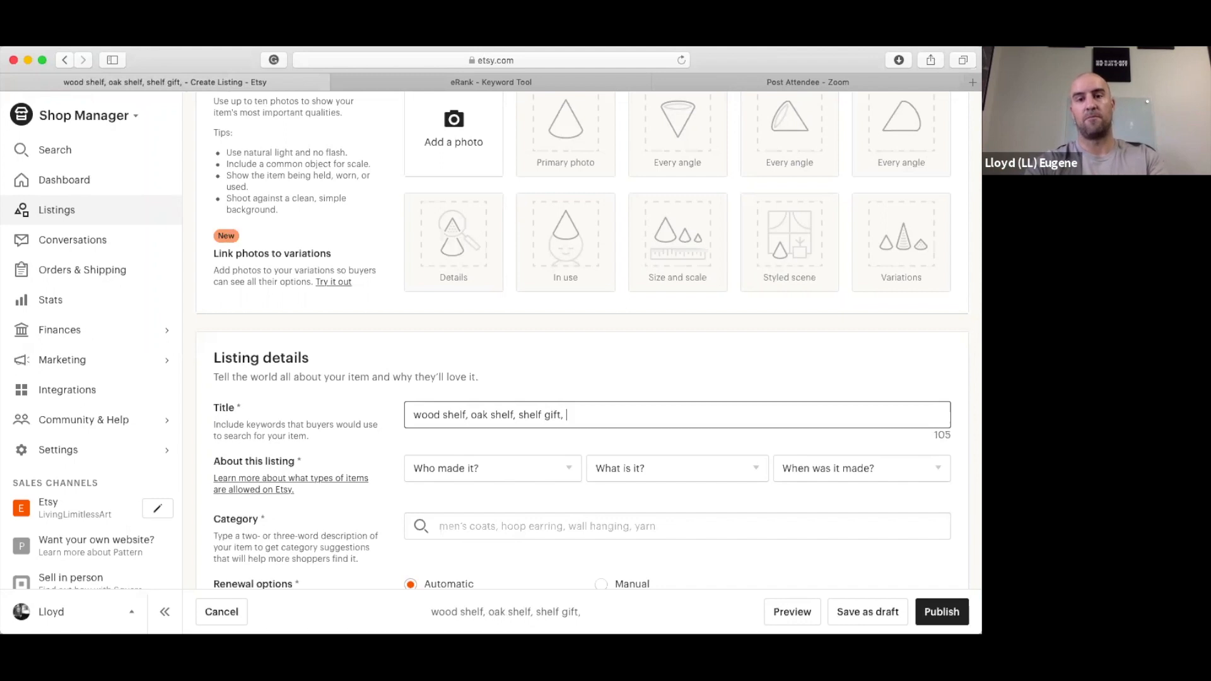
{"action": "type", "text": "livin"}
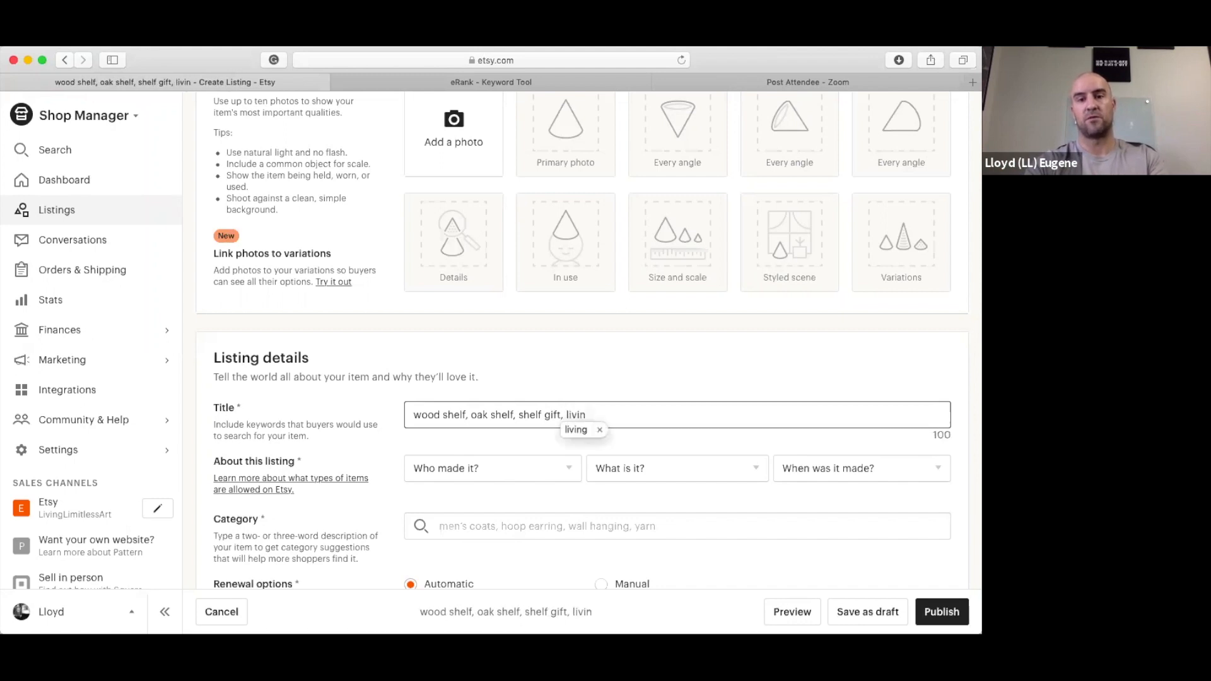
{"action": "type", "text": "g room"}
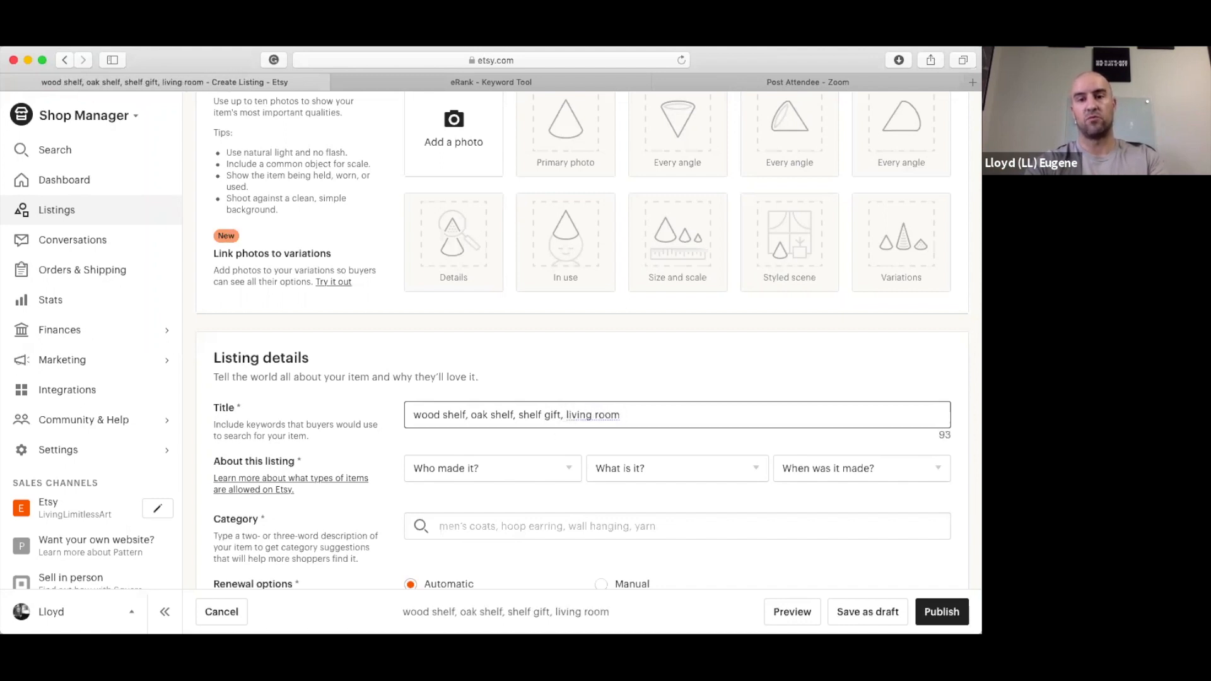
{"action": "type", "text": " decor, "}
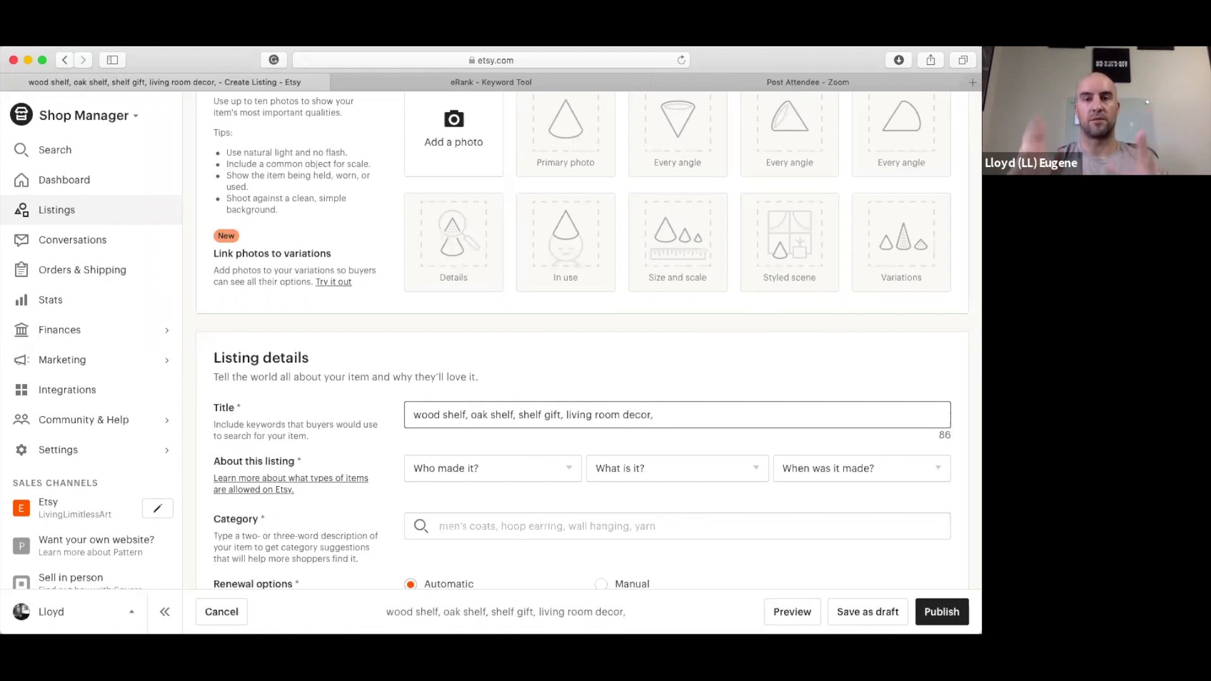
Step: Extend the end of the listing title with "oak wood shelf, pipe wood shelf, oak shelf gift"
{"action": "type", "text": "oak"}
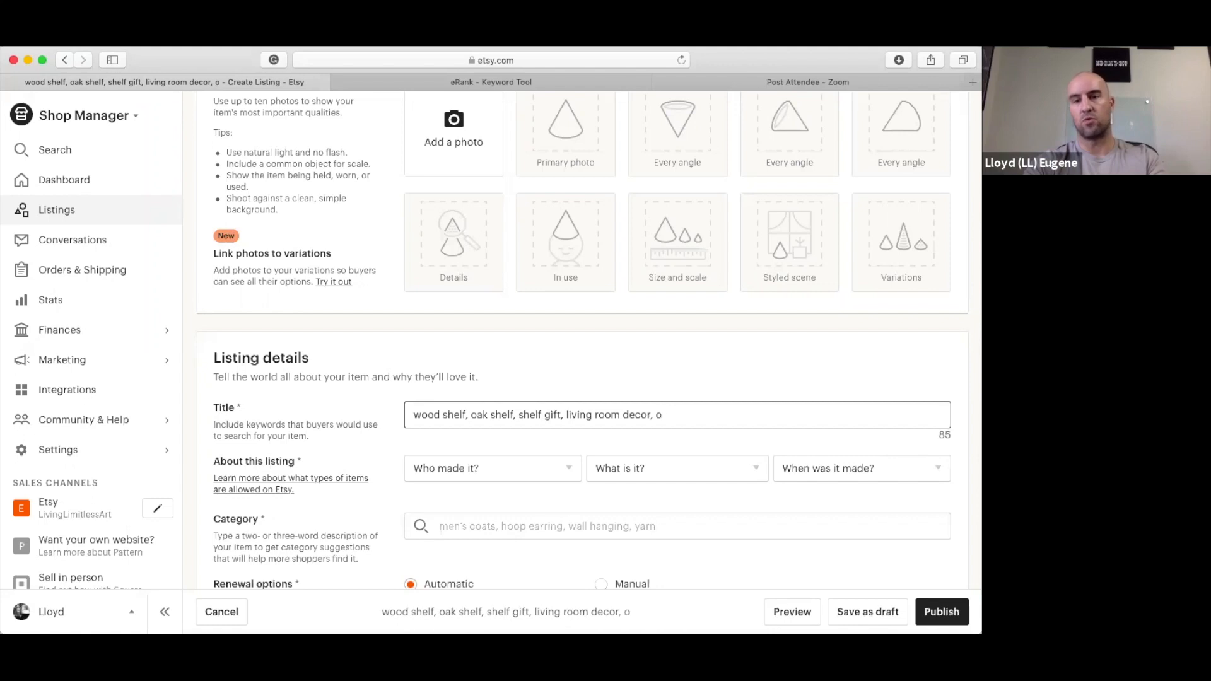
{"action": "type", "text": "shelf"}
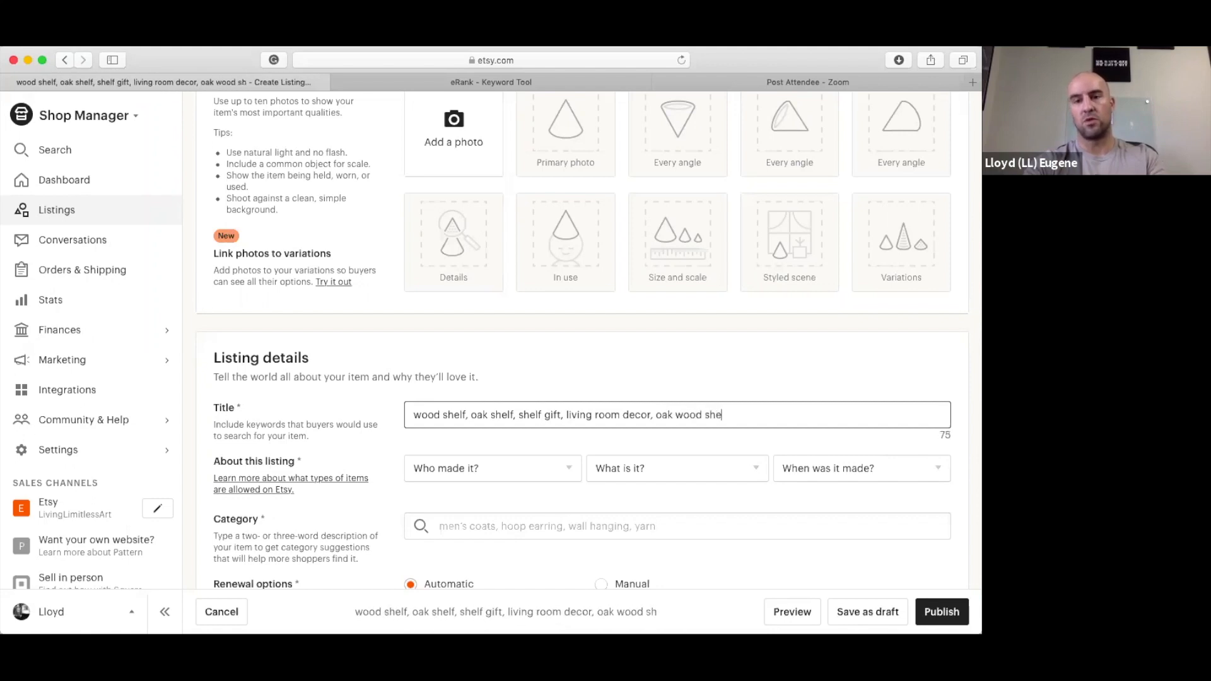
{"action": "type", "text": ", pi"}
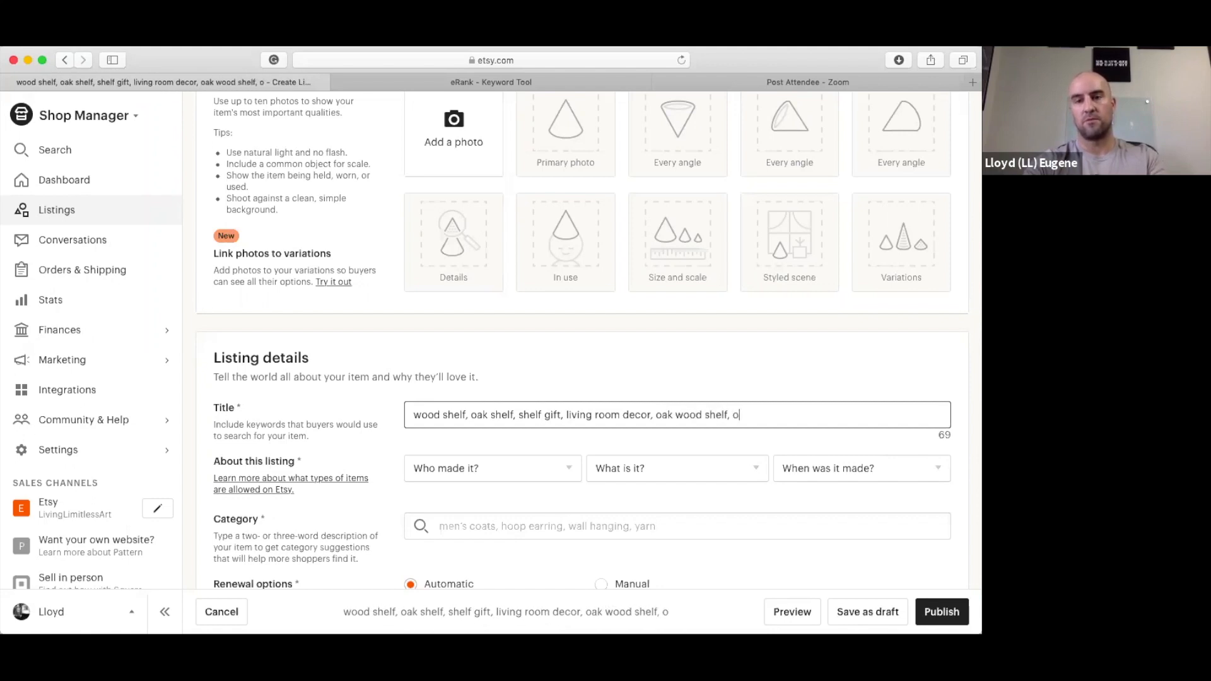
{"action": "type", "text": "pe kwood"}
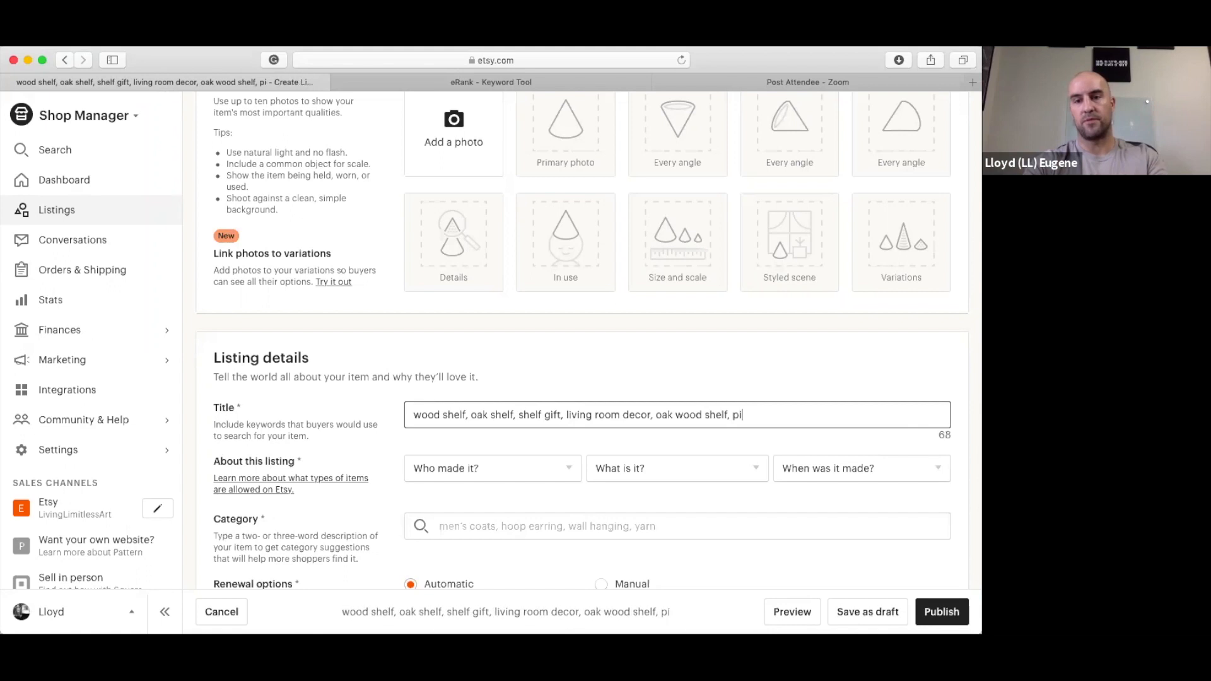
{"action": "key", "text": "BackSpace"}
{"action": "key", "text": "BackSpace"}
{"action": "key", "text": "BackSpace"}
{"action": "key", "text": "BackSpace"}
{"action": "key", "text": "BackSpace"}
{"action": "type", "text": "wod"}
{"action": "key", "text": "BackSpace"}
{"action": "type", "text": "od shelf, o"}
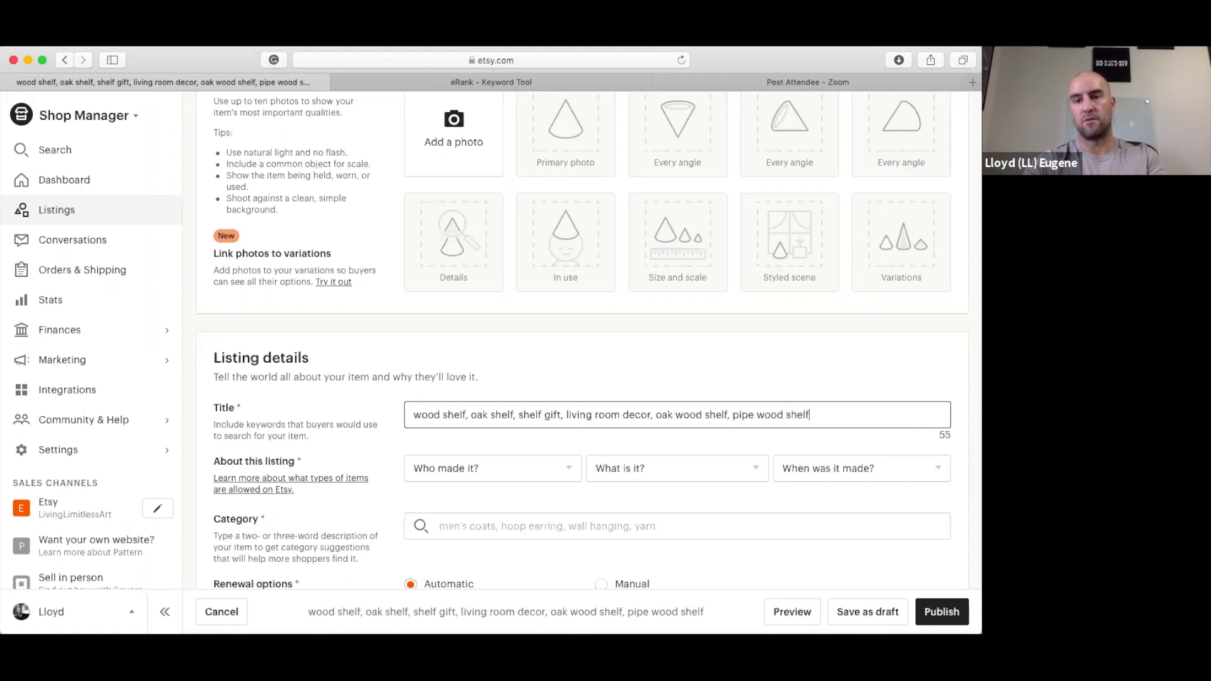
{"action": "type", "text": "ak s"}
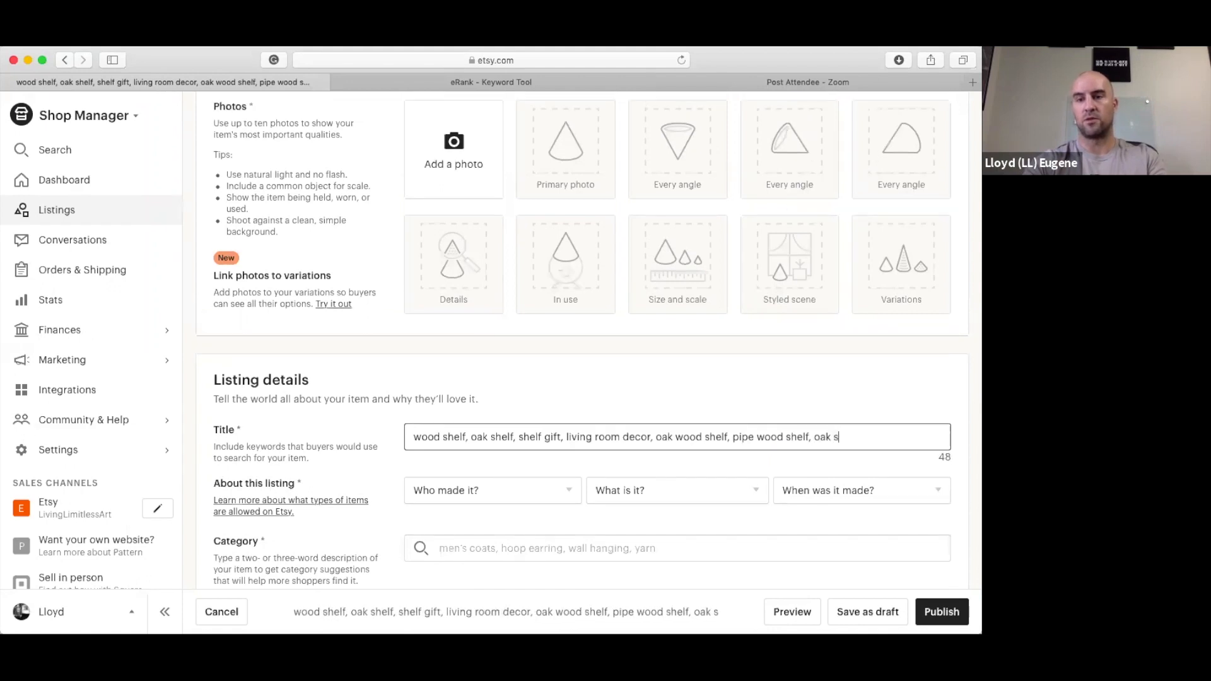
{"action": "type", "text": "helf gift"}
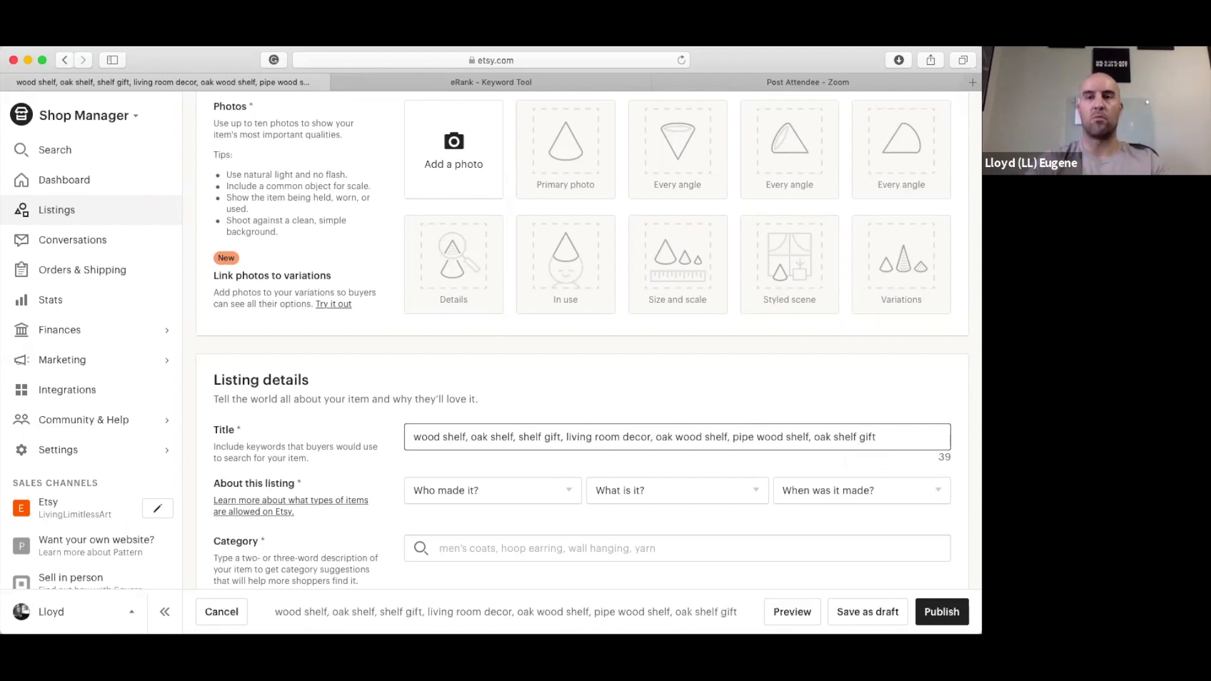
Step: Copy the full listing title and add its comma-separated phrases to the listing's existing tags
{"action": "left_click_drag", "start_coordinate": [878, 437], "coordinate": [334, 431]}
{"action": "key", "text": "super+c"}
{"action": "scroll", "coordinate": [477, 425], "scroll_direction": "down", "scroll_amount": 1}
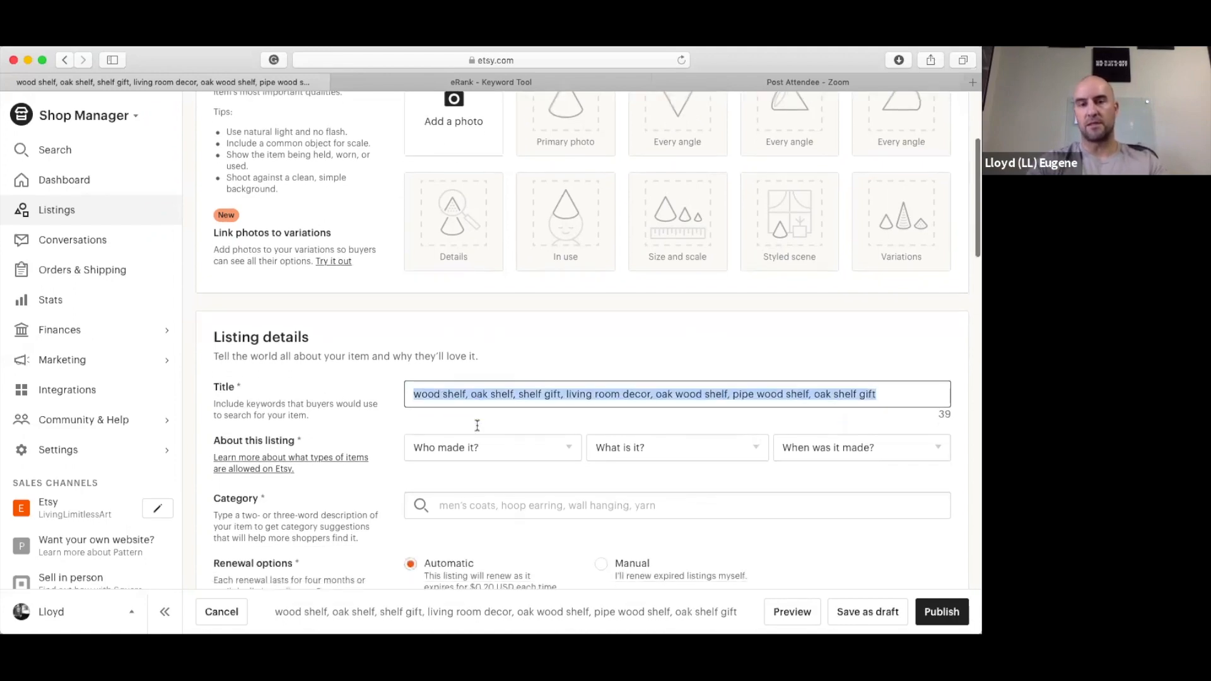
{"action": "scroll", "coordinate": [477, 430], "scroll_direction": "down", "scroll_amount": 15}
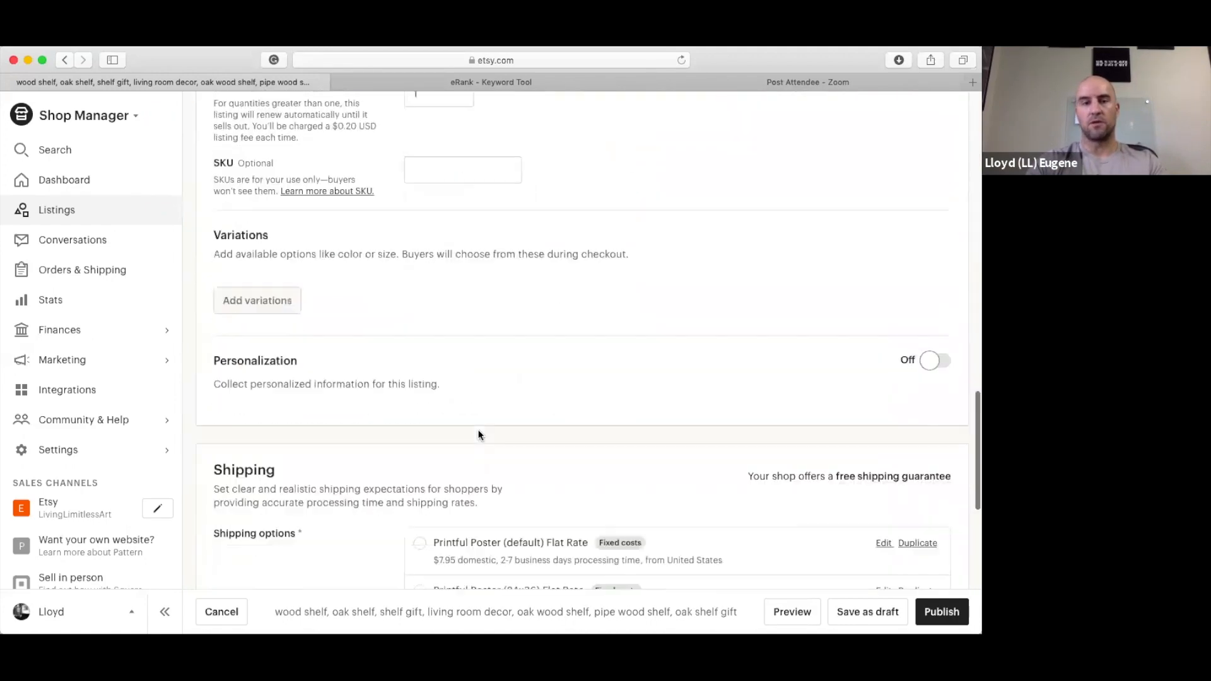
{"action": "scroll", "coordinate": [465, 431], "scroll_direction": "down", "scroll_amount": 3}
{"action": "scroll", "coordinate": [377, 422], "scroll_direction": "up", "scroll_amount": 20}
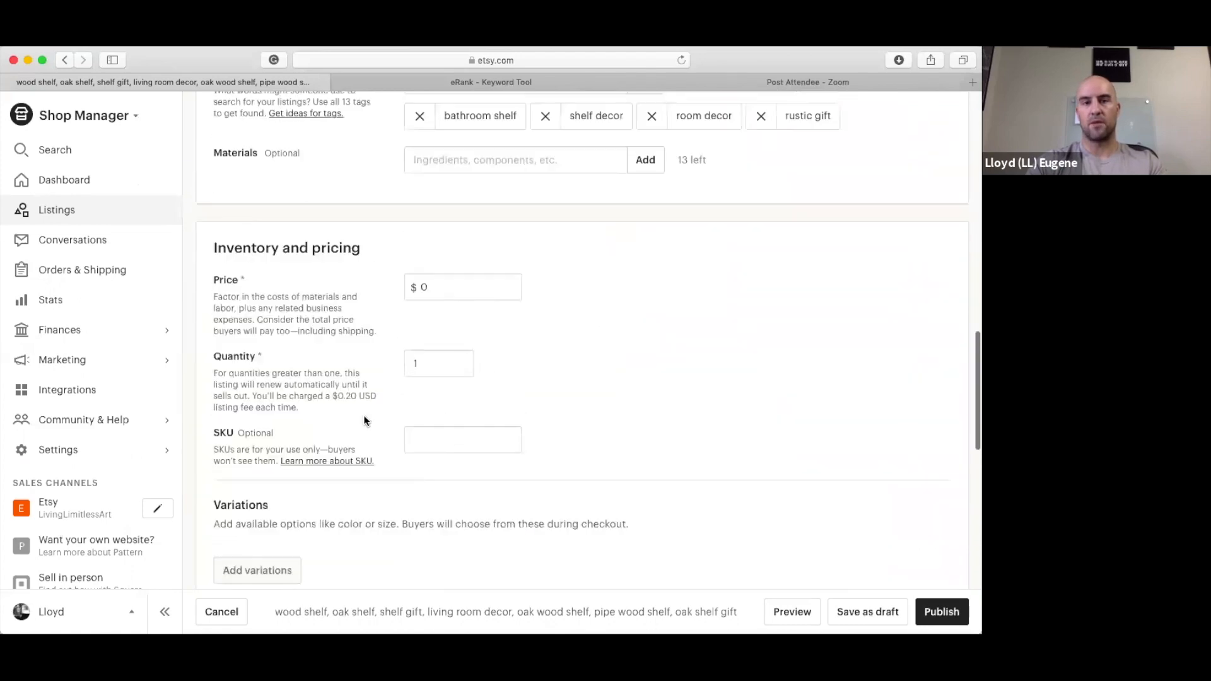
{"action": "left_click", "coordinate": [429, 412]}
{"action": "key", "text": "super+v"}
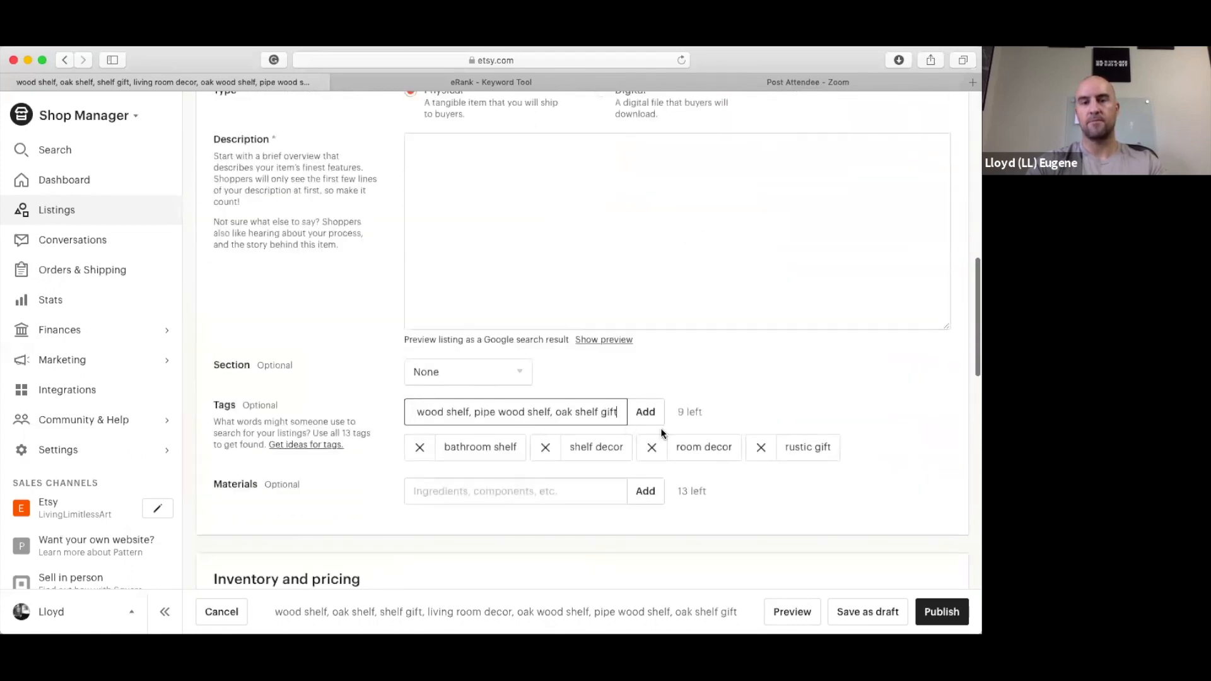
{"action": "left_click", "coordinate": [647, 411]}
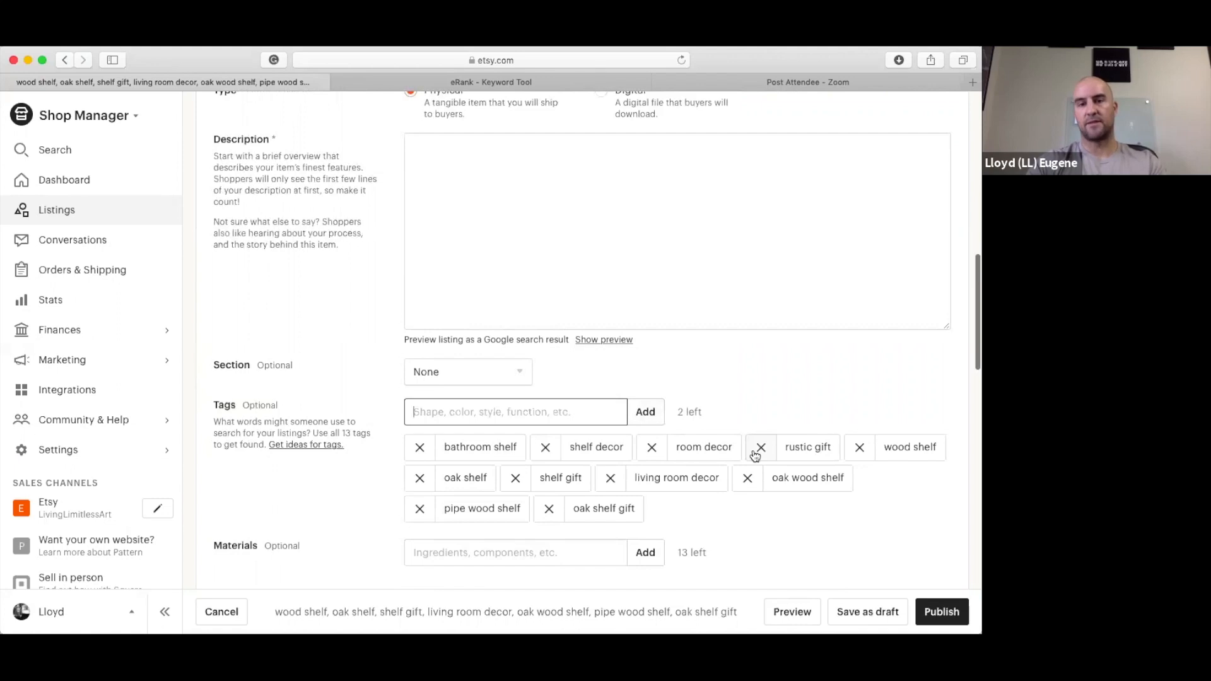